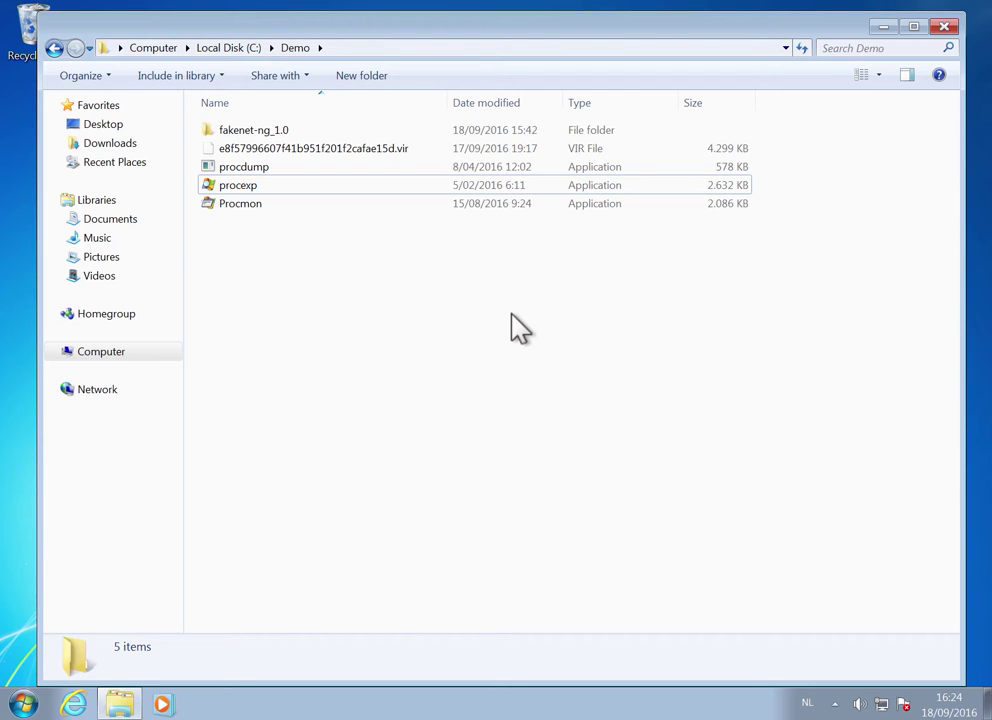
Make a duplicate copy of the .vir sample file
left_click(383, 148)
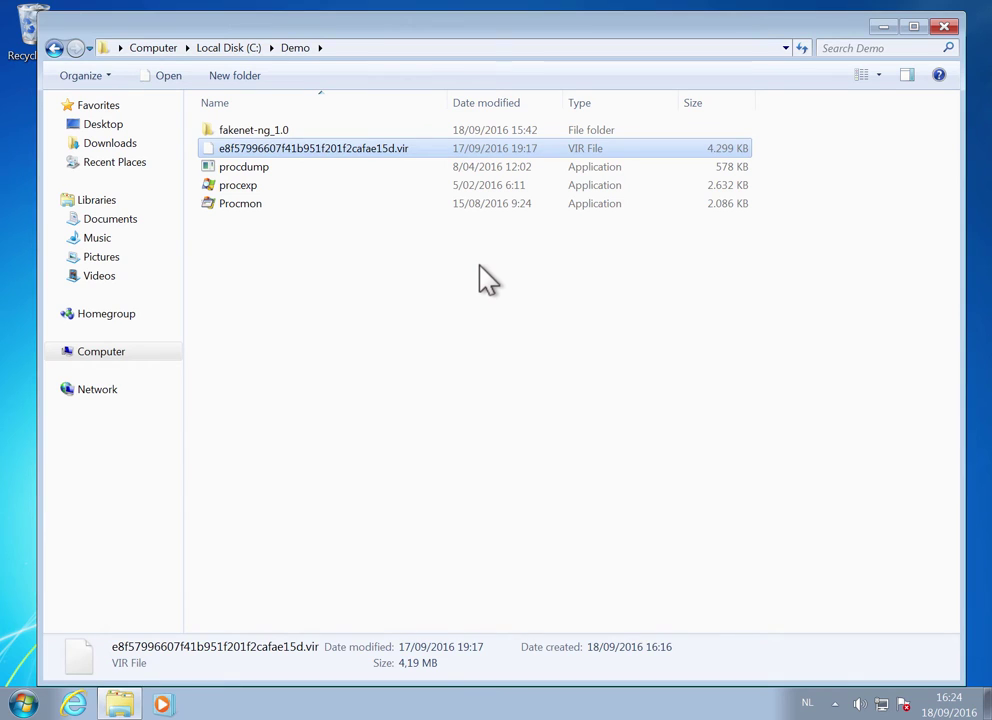
key("ctrl+c")
key("ctrl+v")
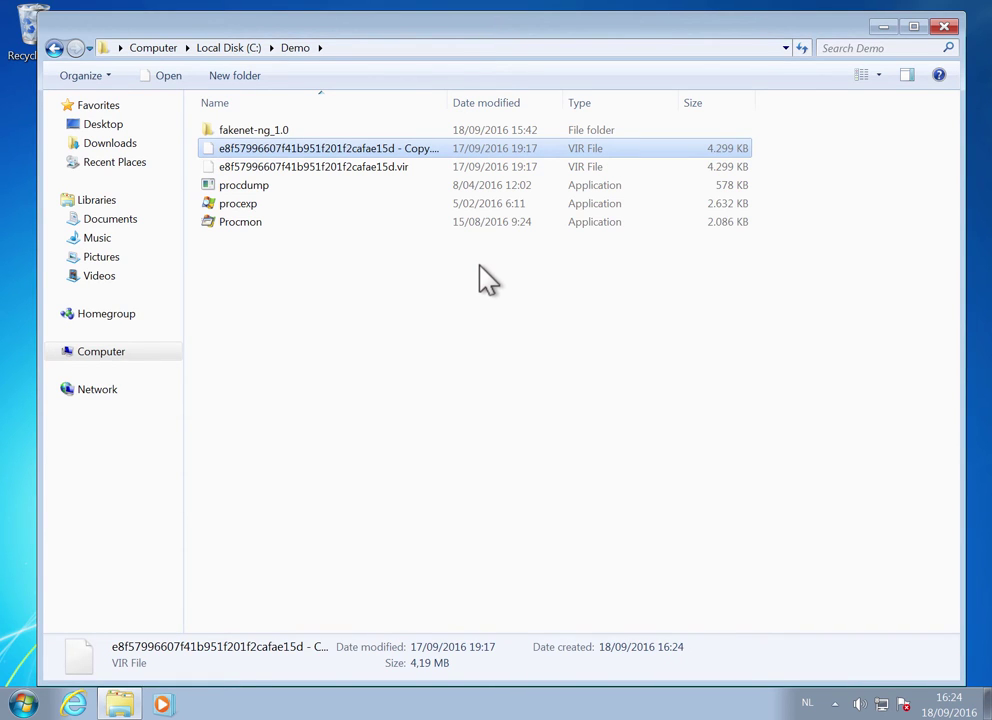
Rename the original sample to malware.exe, accepting the file extension change
key("Down")
key("F2")
type("malware.exe")
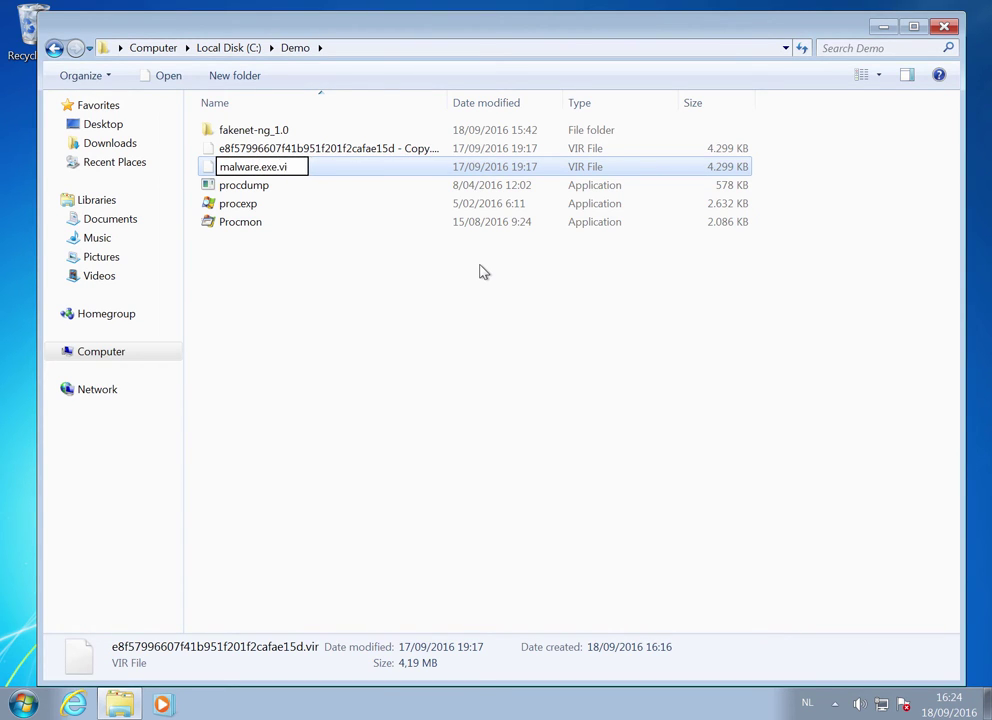
key("Return")
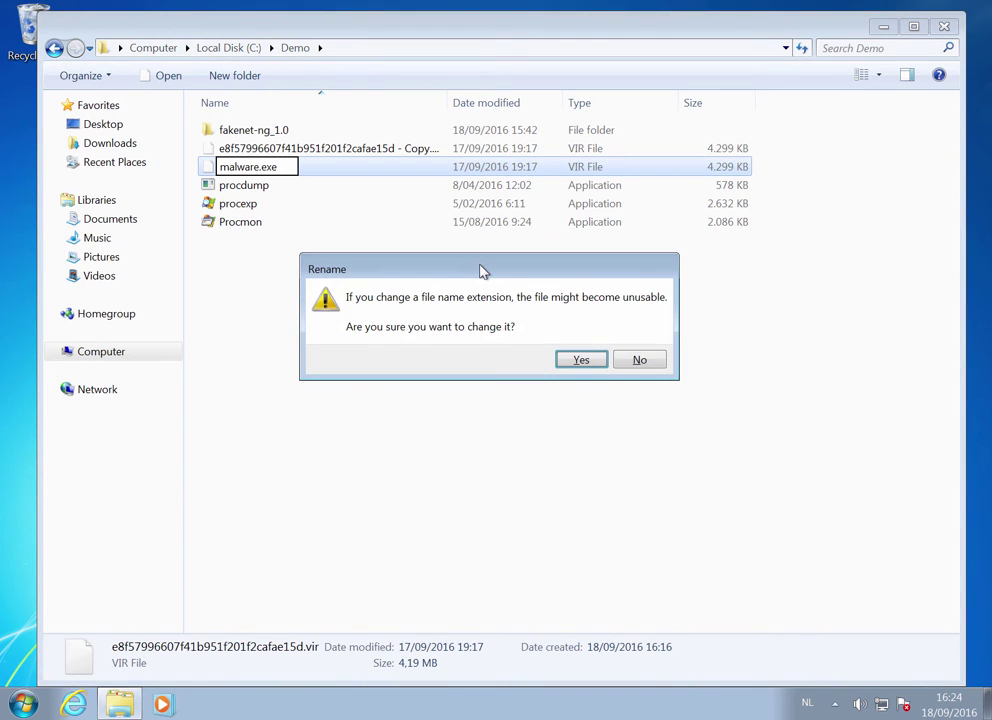
left_click(583, 362)
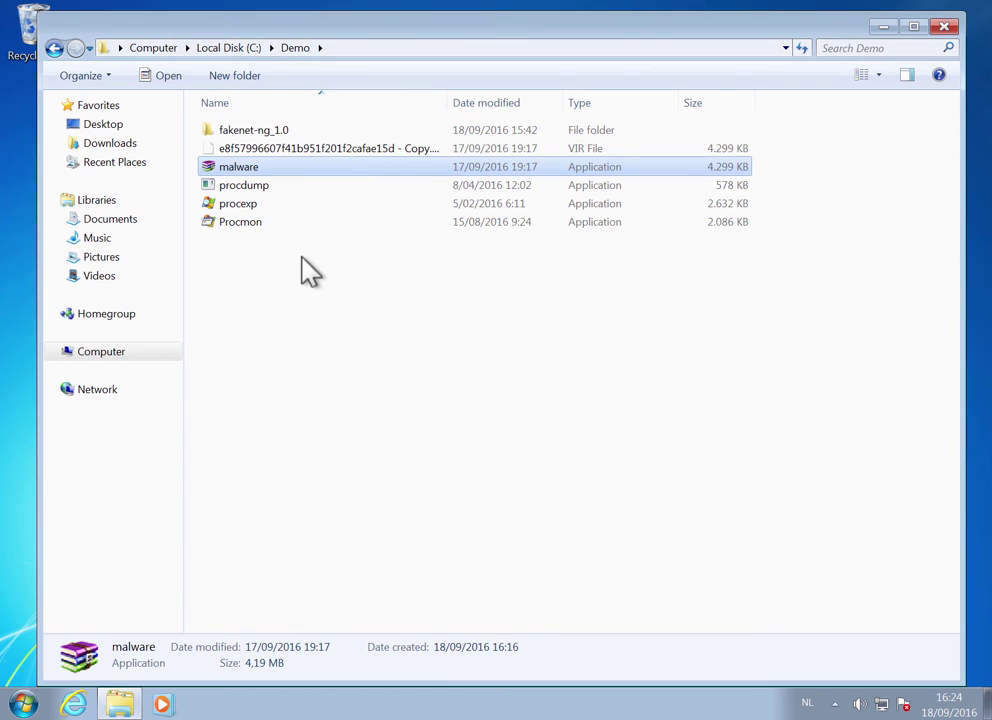
Launch malware.exe with elevated rights and move its initialization window aside
double_click(252, 167)
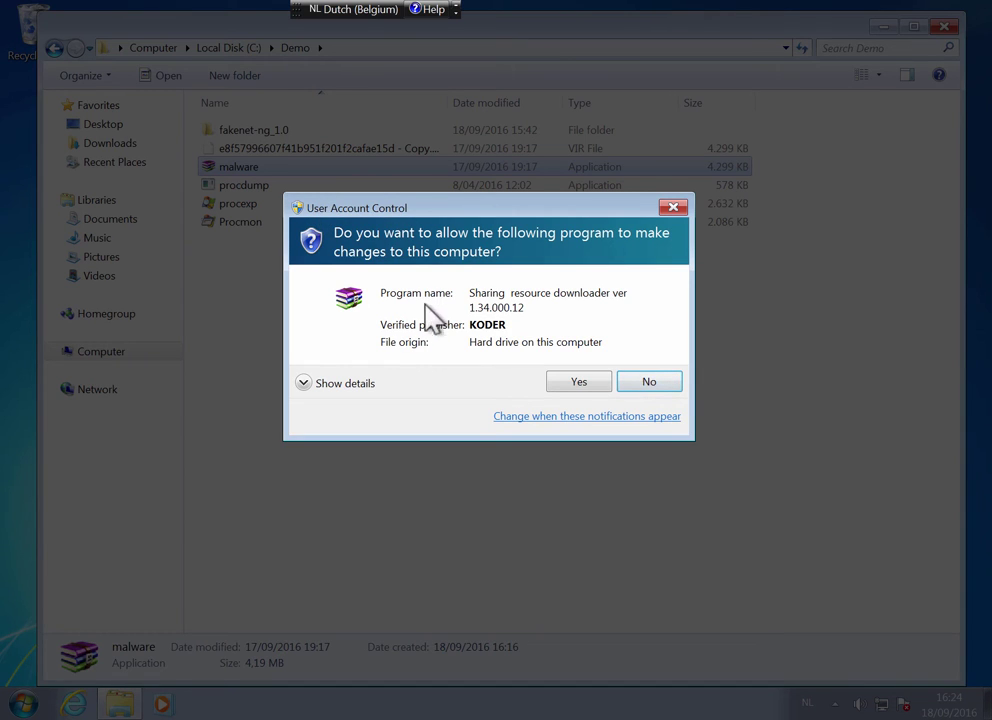
left_click(580, 384)
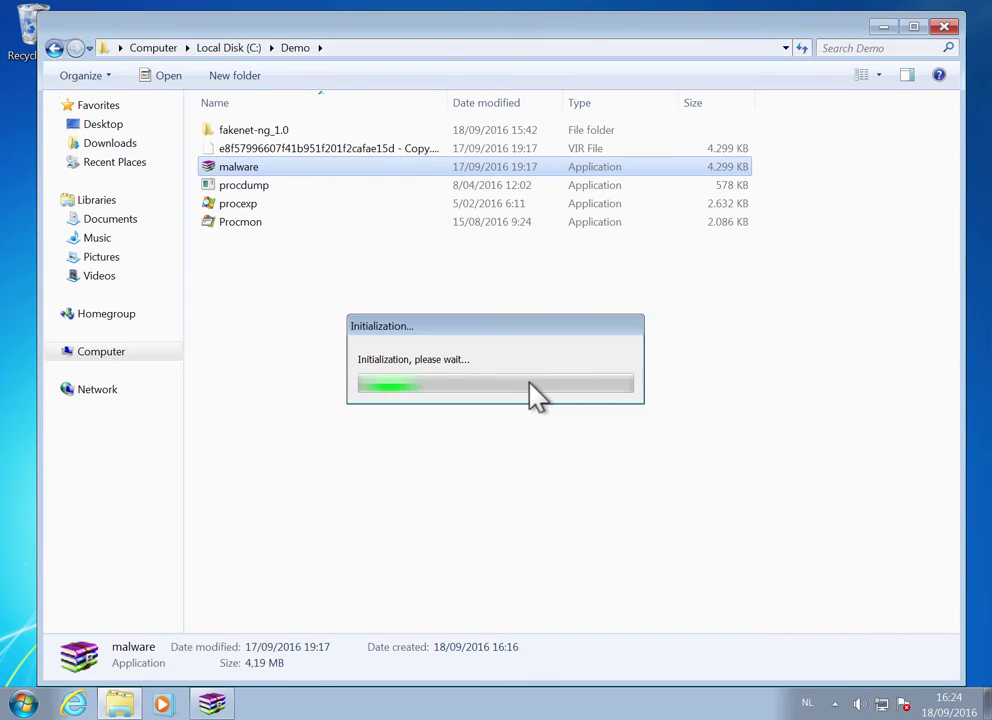
left_click_drag(442, 327, 738, 340)
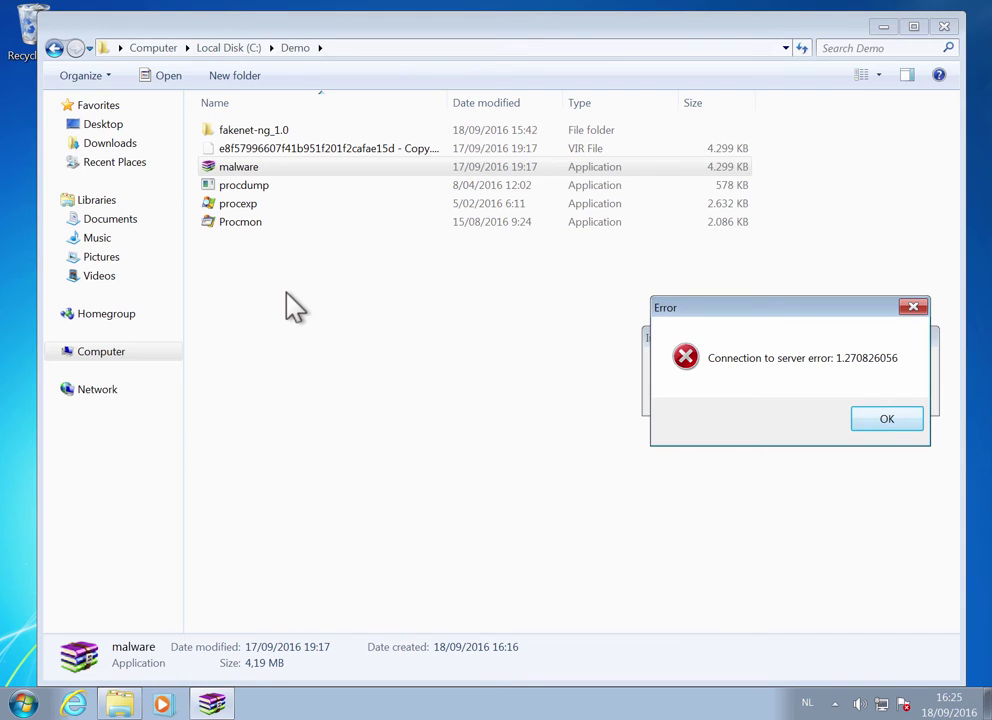
Start Process Explorer as administrator and target the error dialog with Find Window to reveal malware.exe
right_click(254, 214)
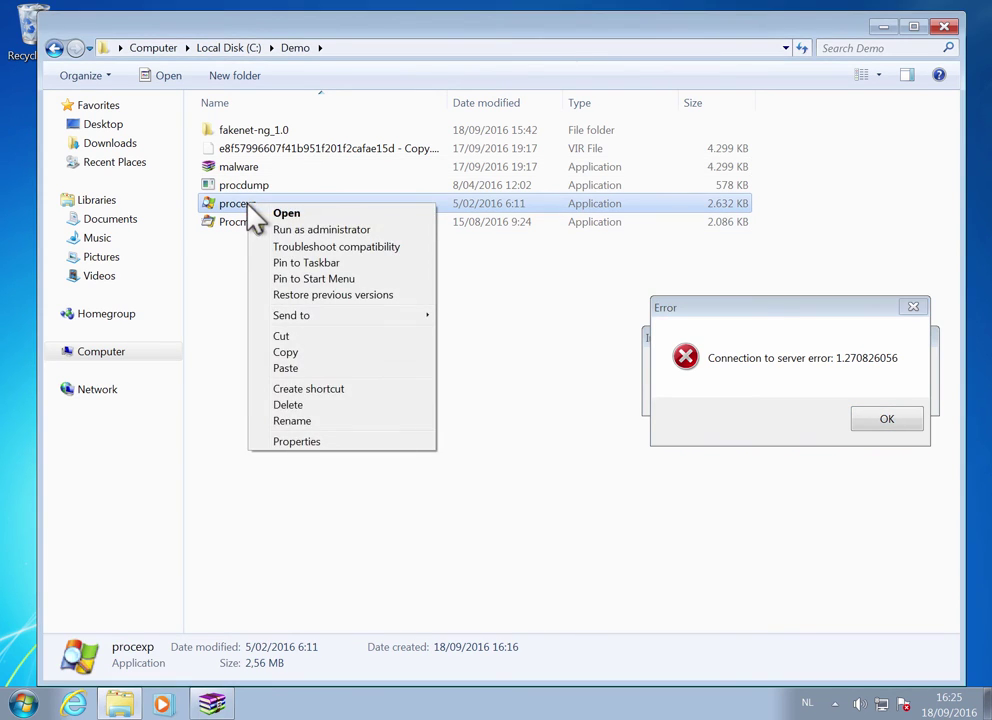
left_click(298, 229)
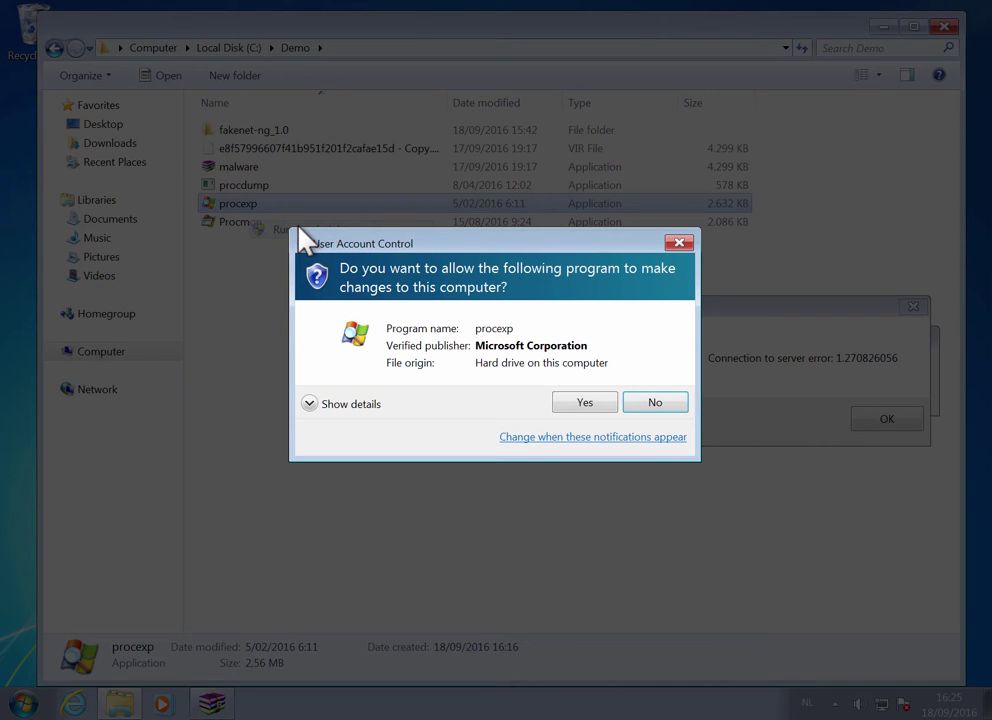
left_click(583, 403)
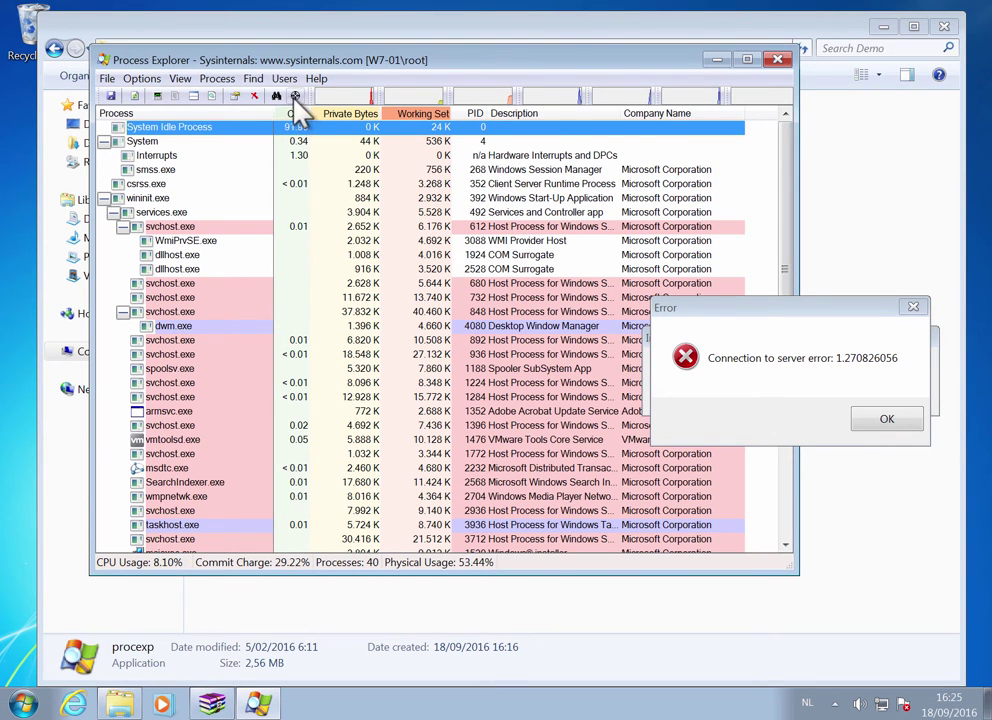
left_click_drag(295, 95, 757, 398)
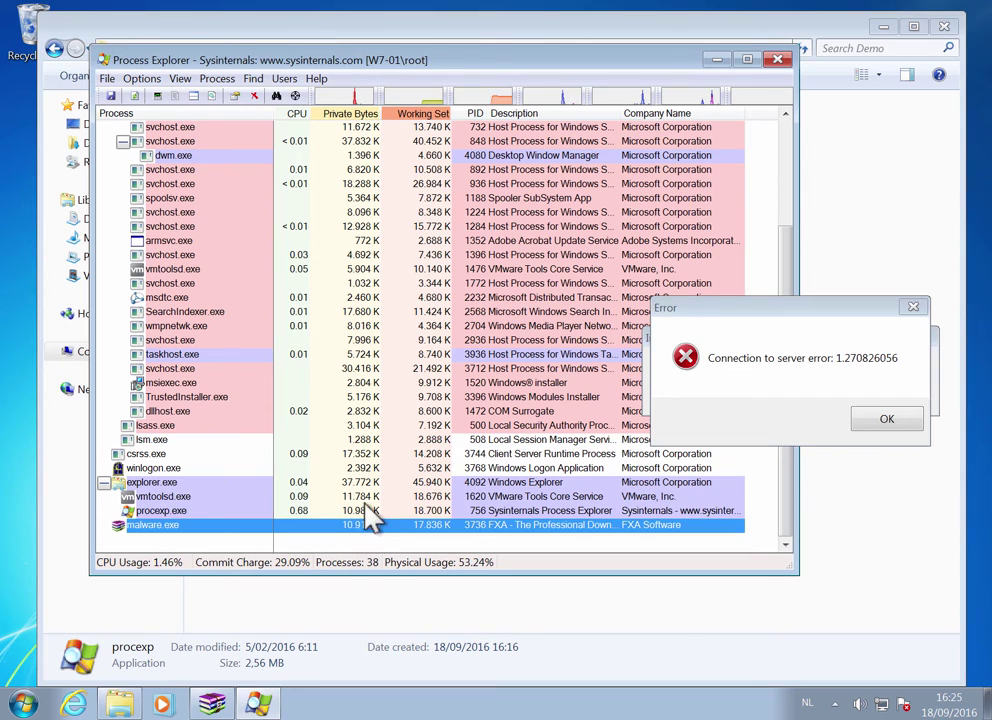
Open malware.exe's properties, show memory strings, and locate the er640304.rightroundion.ru string
left_click(358, 525)
double_click(358, 525)
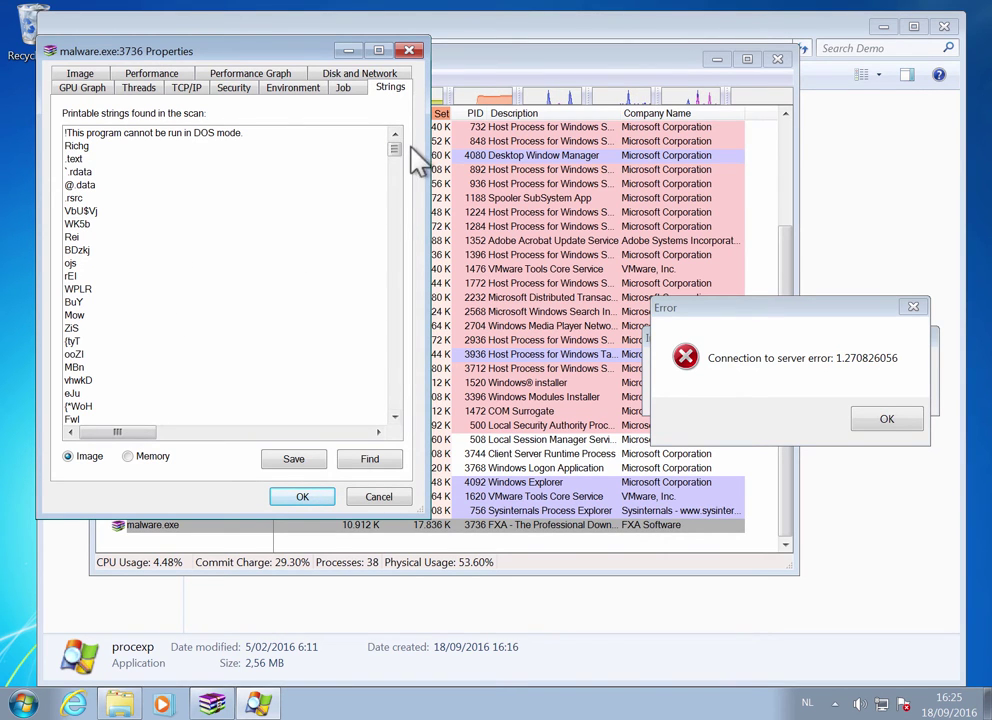
mouse_move(399, 151)
left_mouse_down()
mouse_move(405, 412)
mouse_move(410, 159)
left_mouse_up()
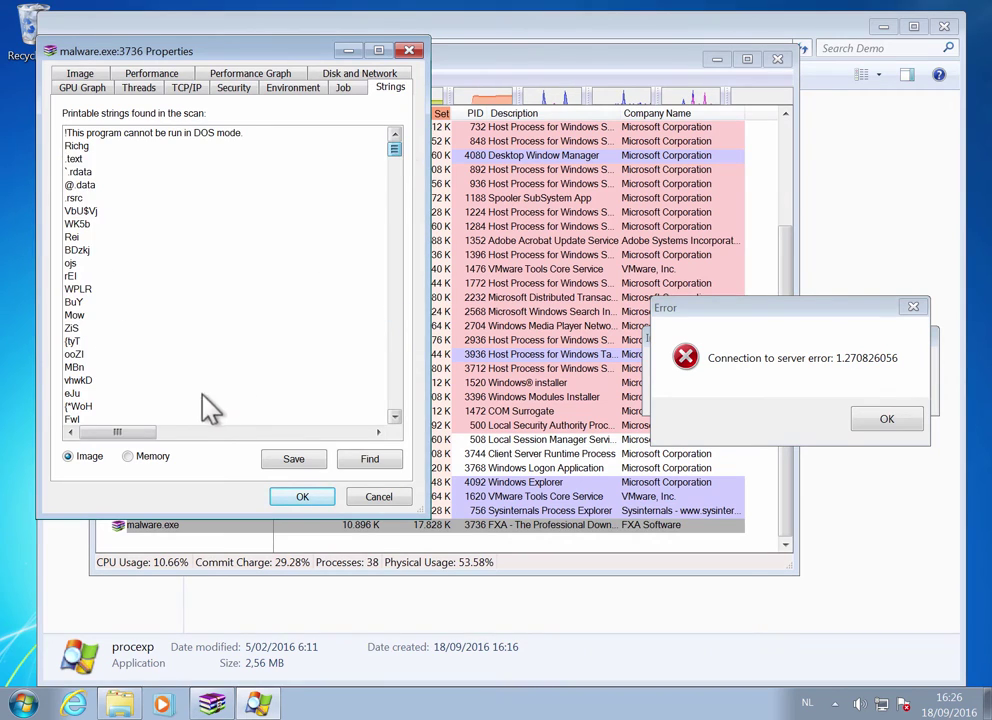
left_click(150, 458)
left_click_drag(396, 150, 395, 321)
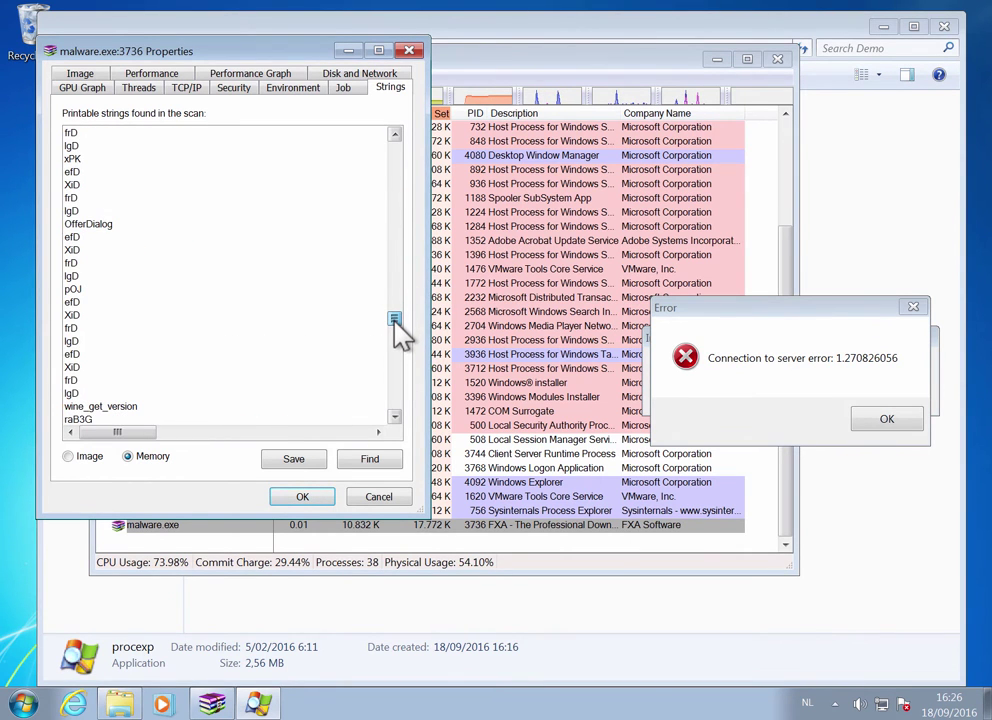
left_click(374, 460)
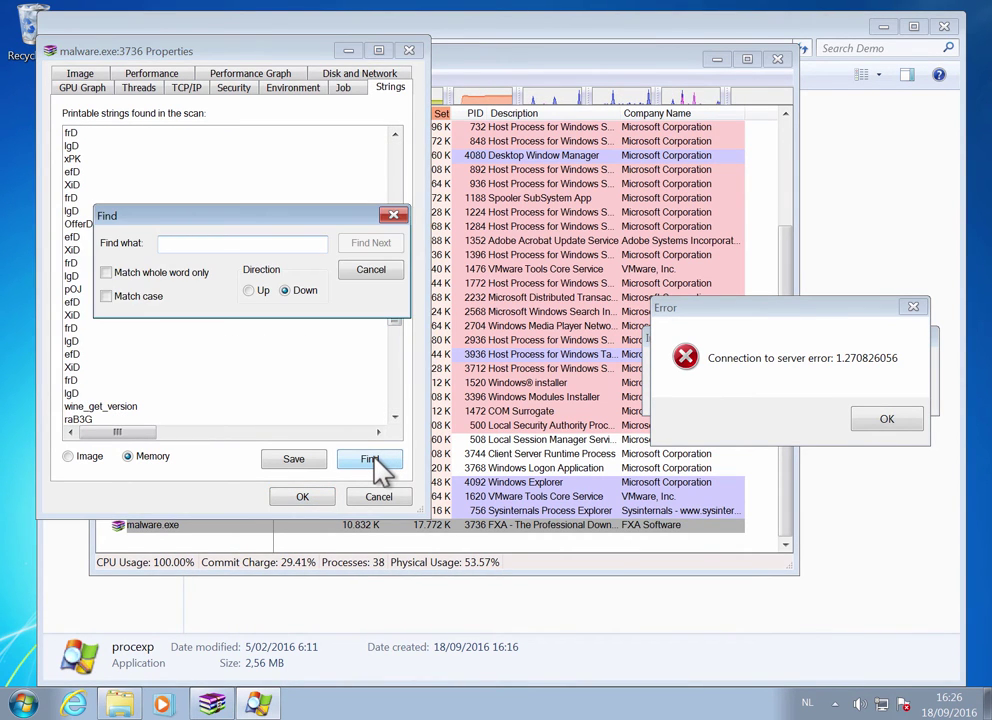
type("I")
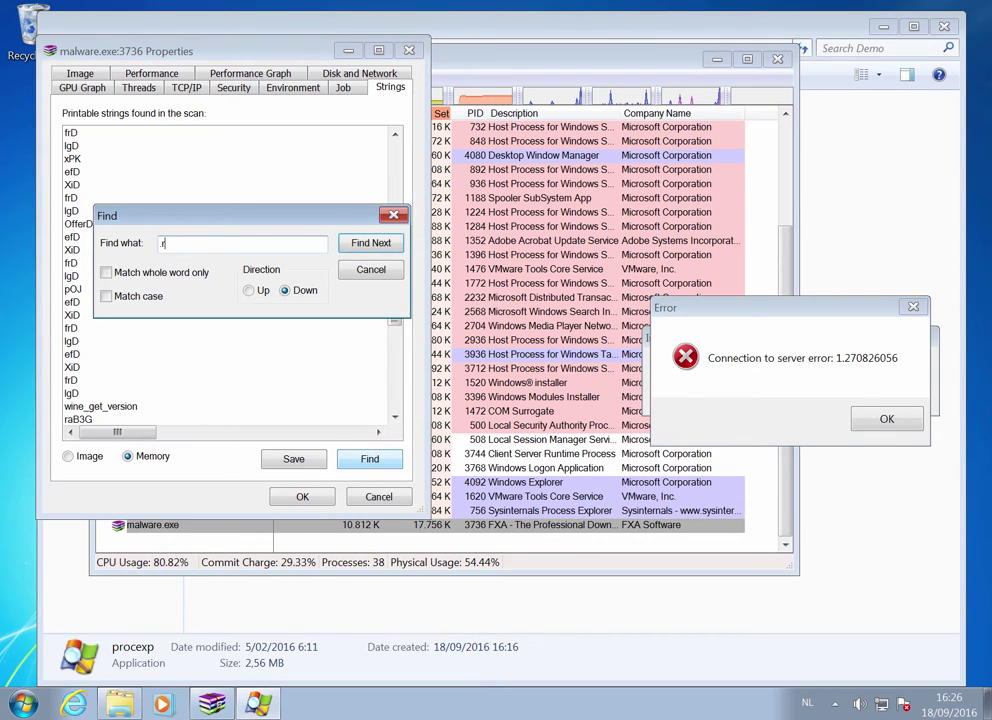
type("ru")
left_click(372, 248)
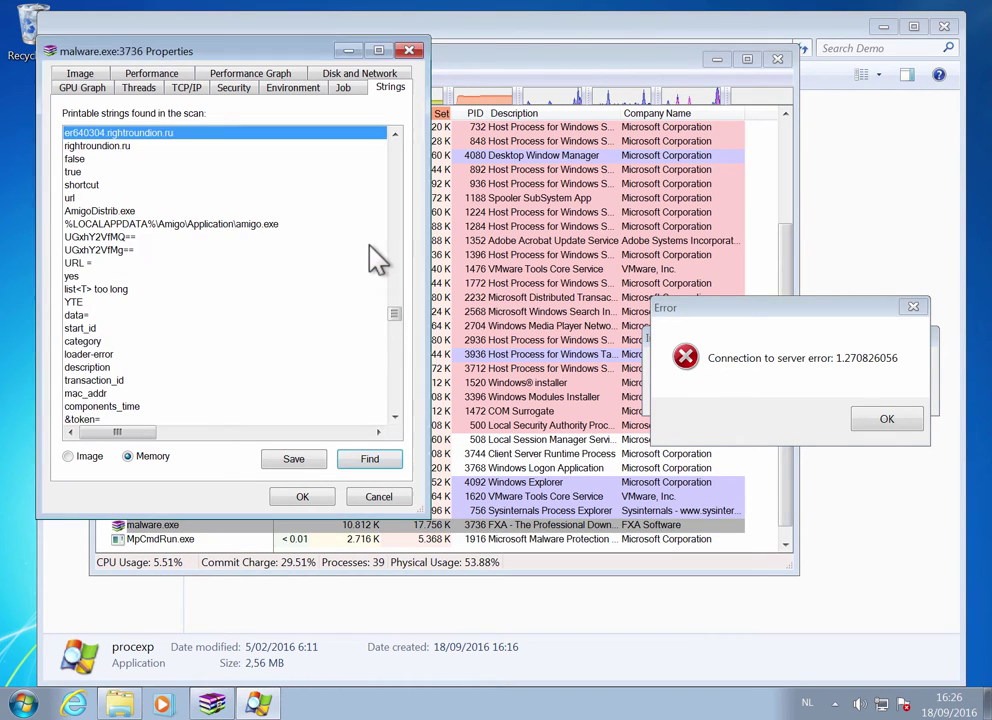
left_click(394, 135)
left_click(122, 158)
left_click(140, 145)
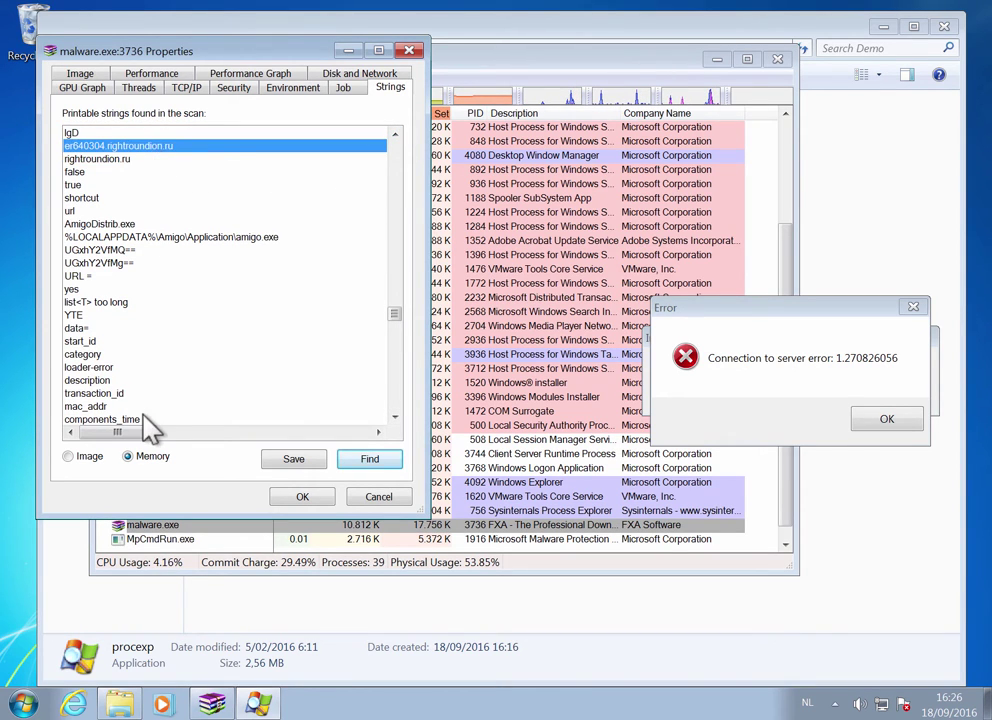
Search the image strings for further .ru matches, then return to the memory strings
left_click(88, 456)
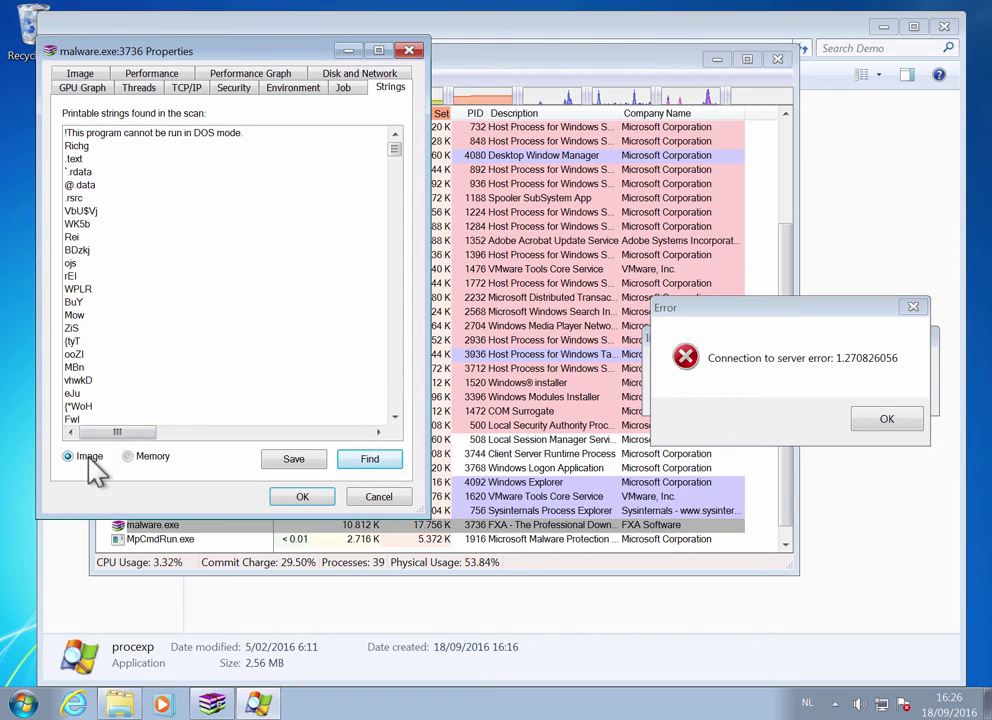
left_click(369, 464)
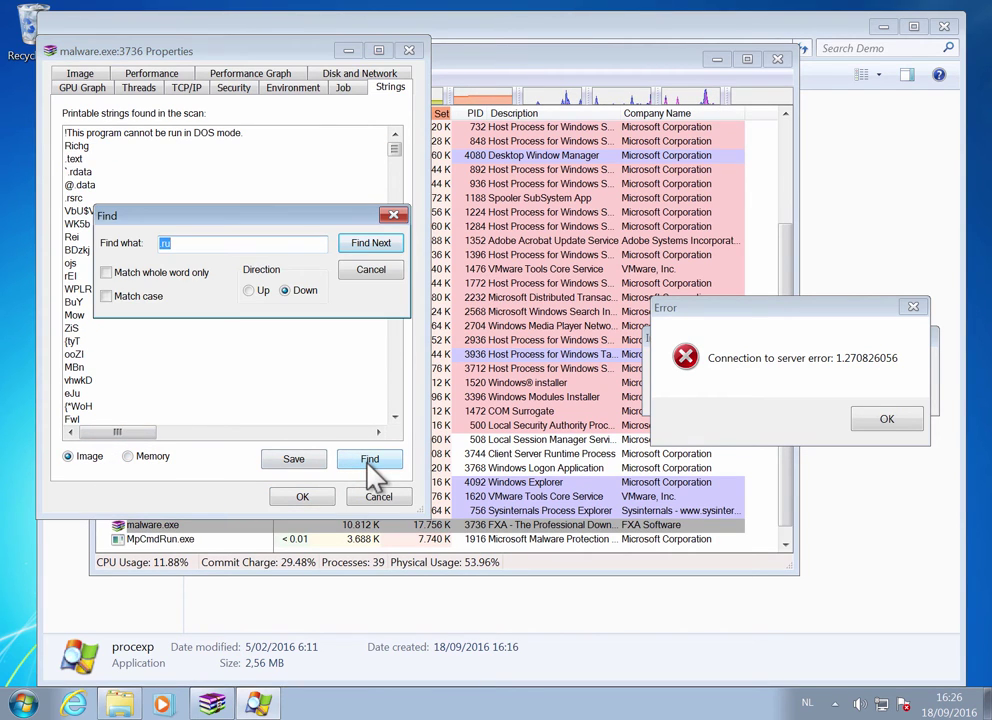
left_click(380, 248)
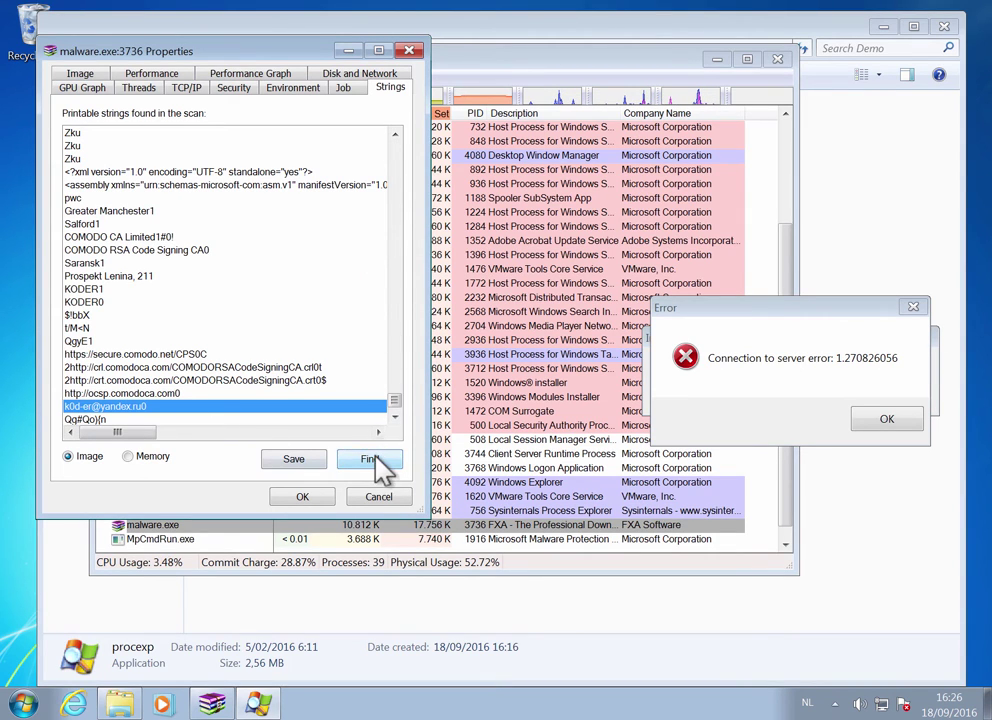
left_click(370, 460)
left_click(392, 244)
left_click(576, 433)
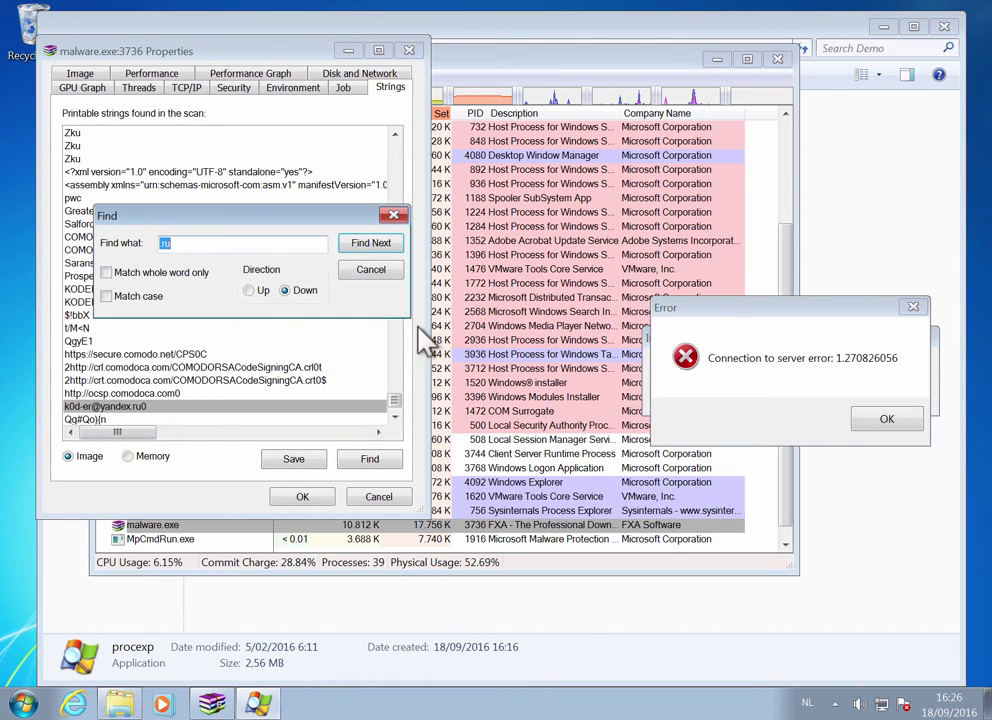
left_click(371, 270)
left_click(140, 457)
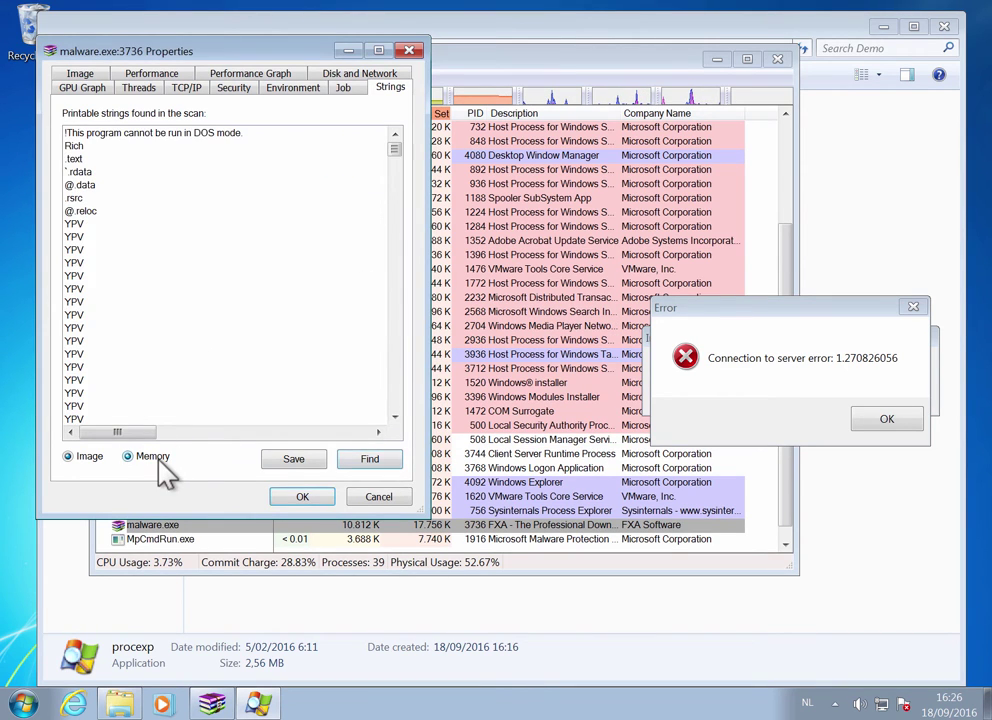
Save the memory strings as malware.exe text on the Desktop and close the Properties window
left_click(293, 462)
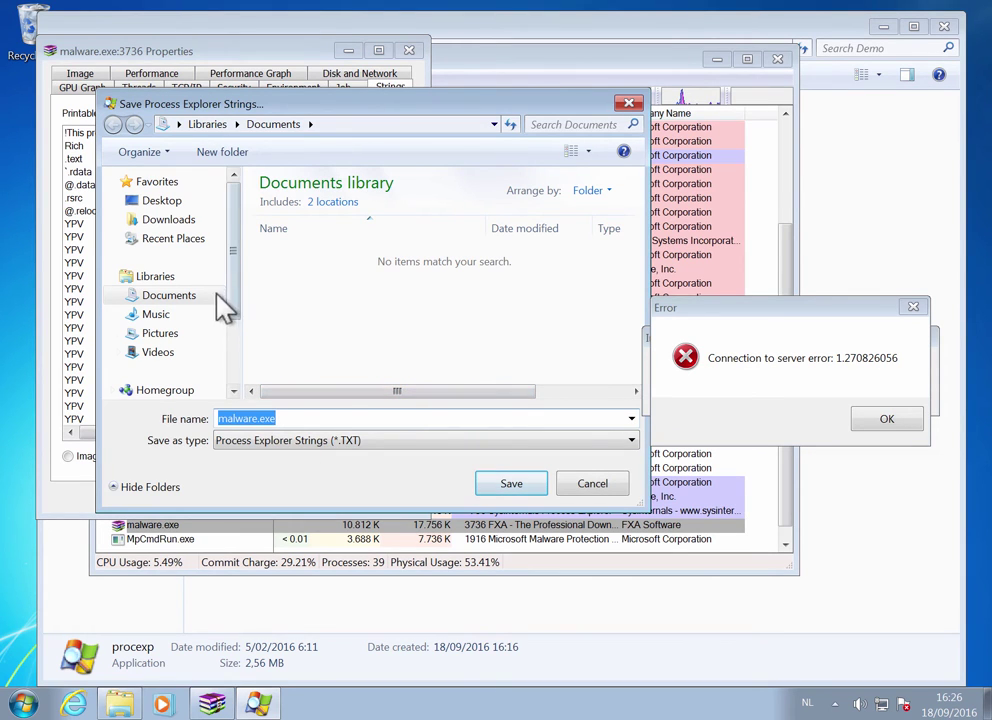
left_click(185, 204)
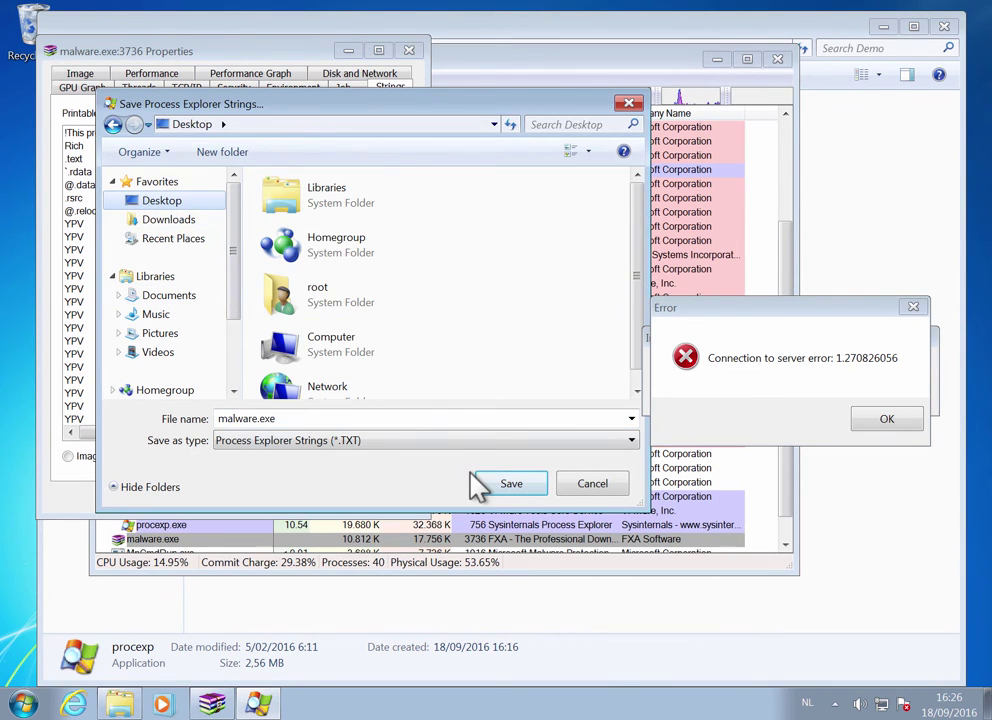
left_click(509, 484)
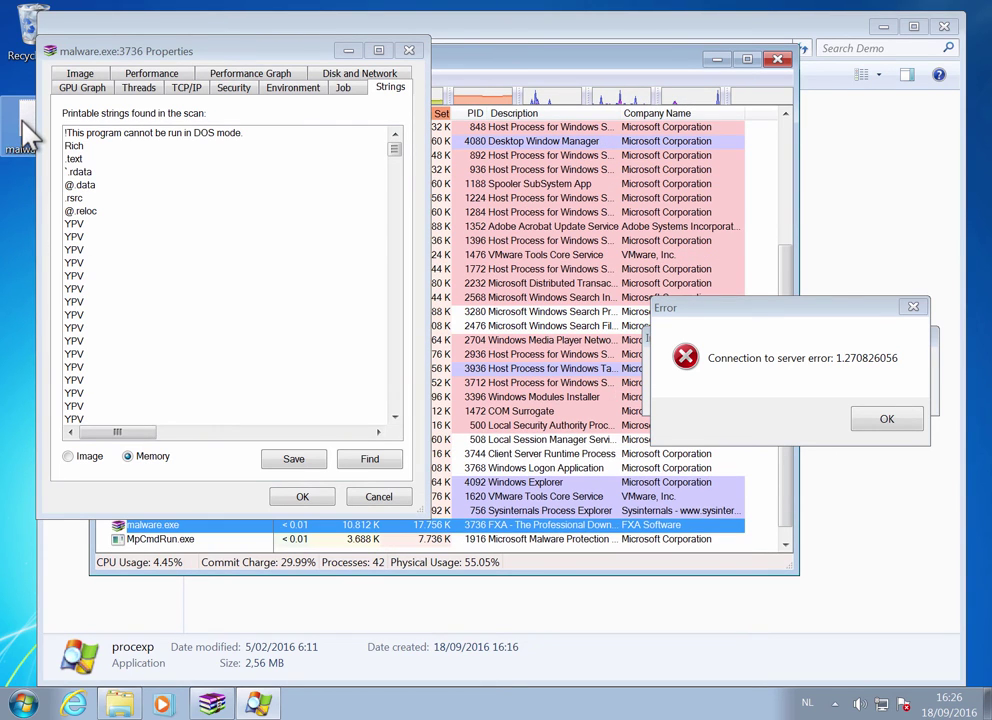
left_click(384, 500)
left_click(386, 502)
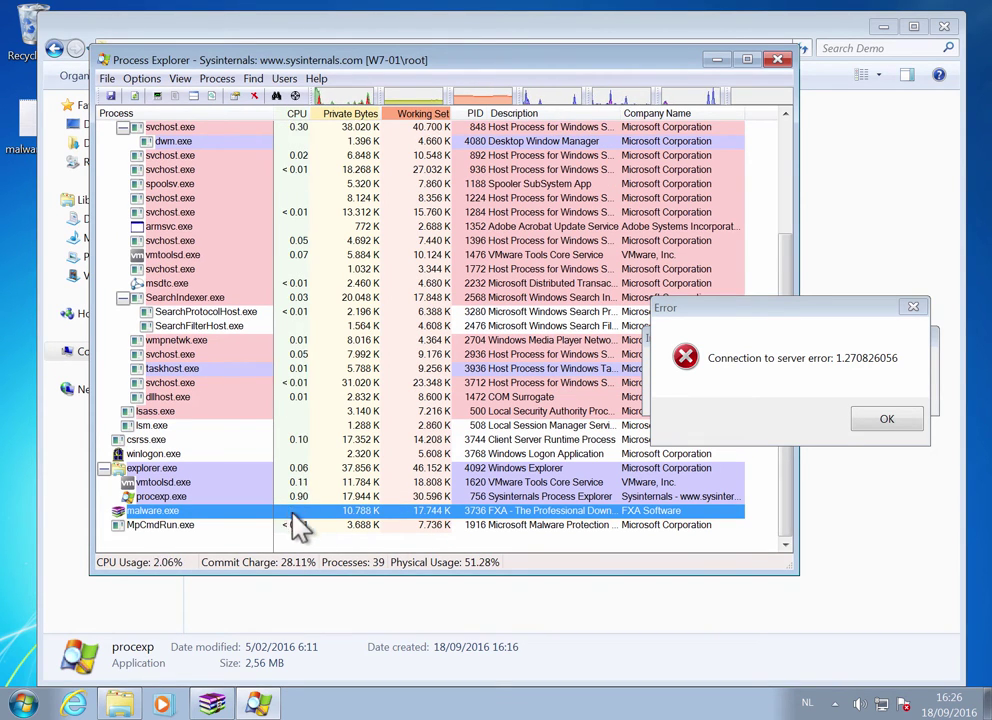
Create a full memory dump of malware.exe, saved to the Desktop as malware.DMP
mouse_move(255, 523)
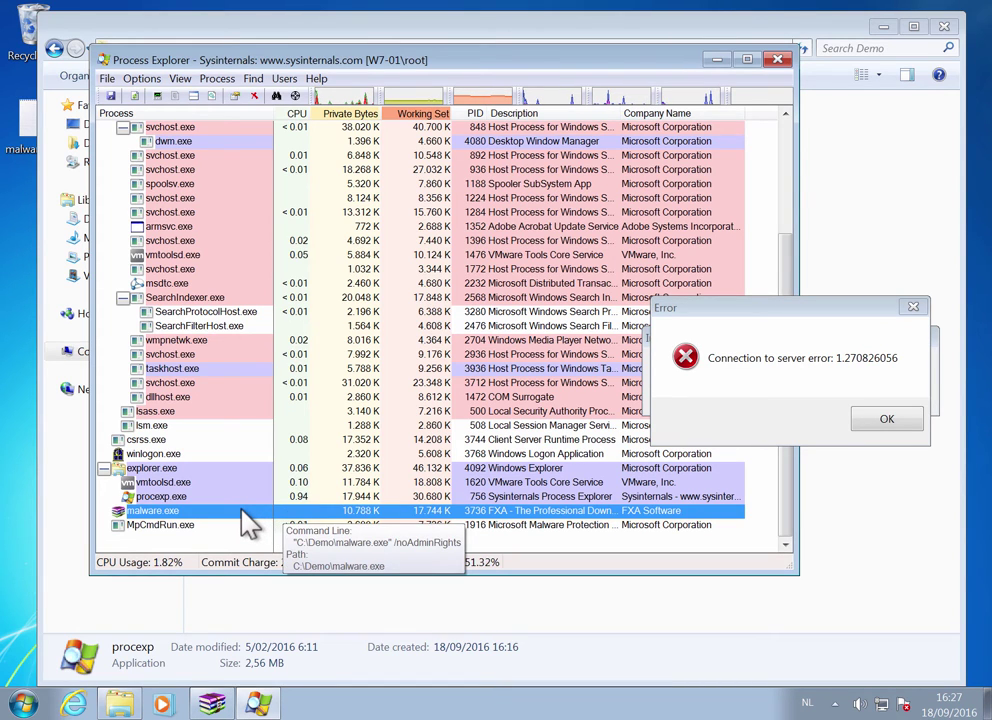
right_click(248, 522)
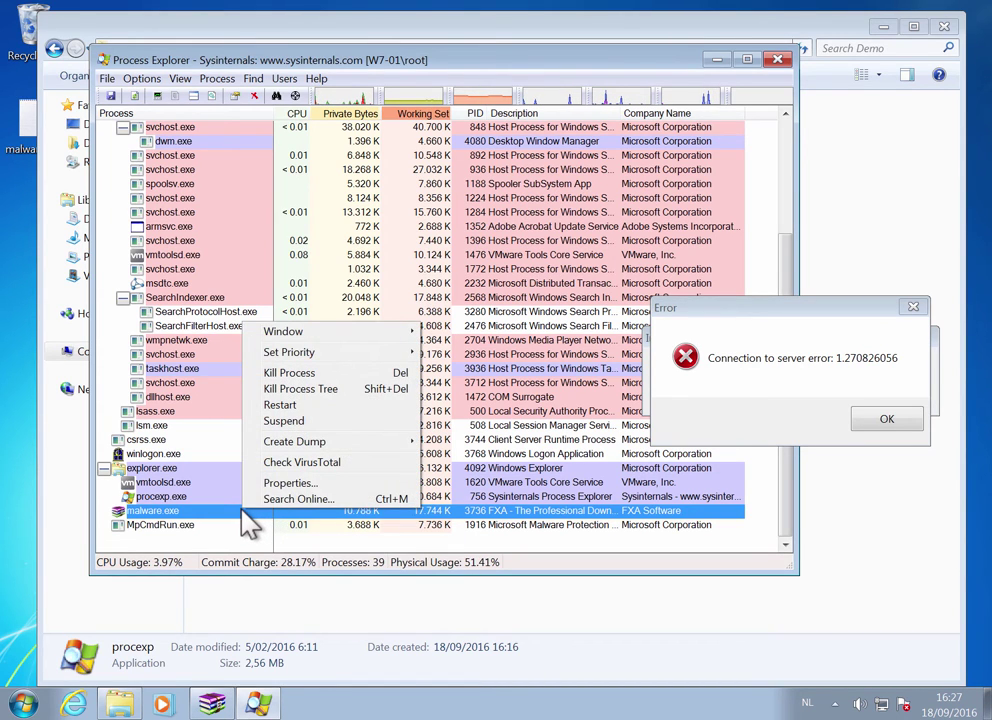
mouse_move(410, 442)
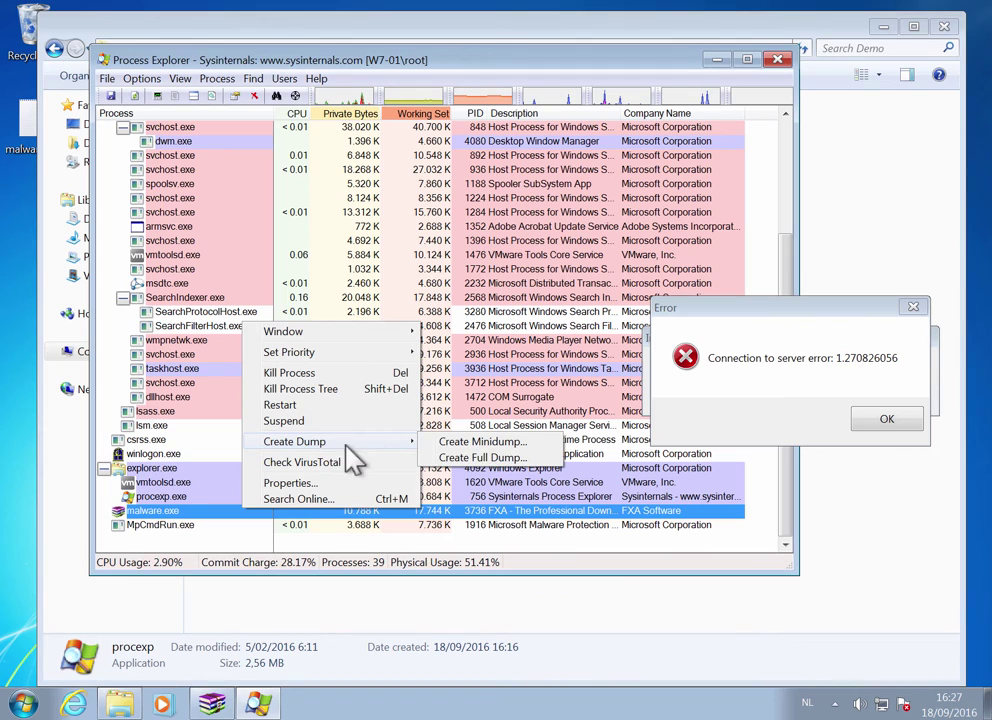
left_click(522, 459)
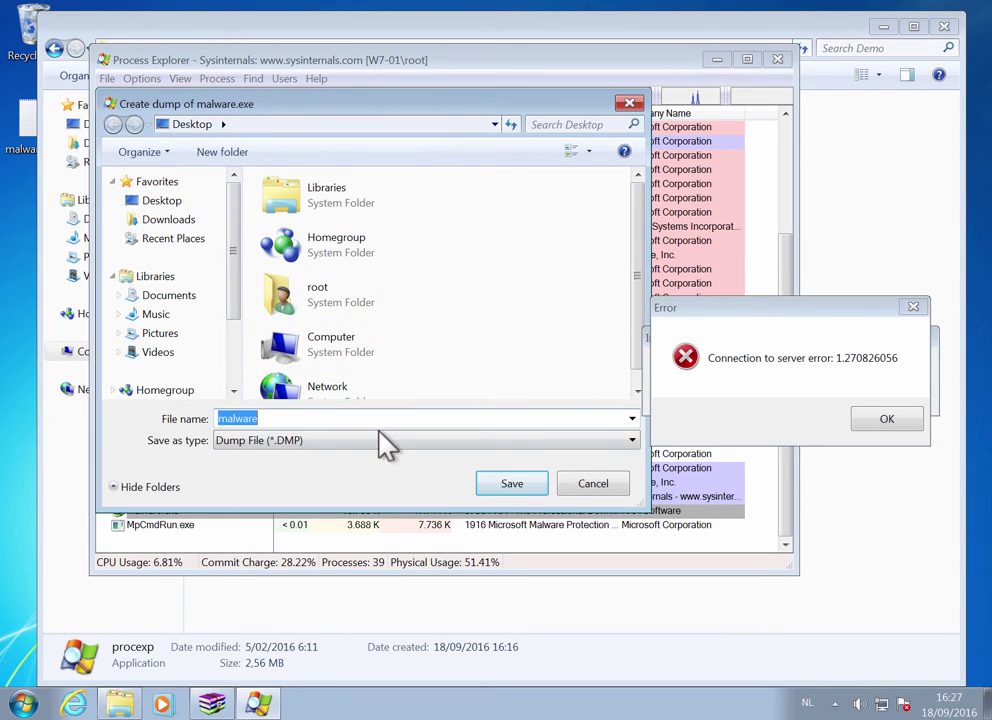
left_click(511, 484)
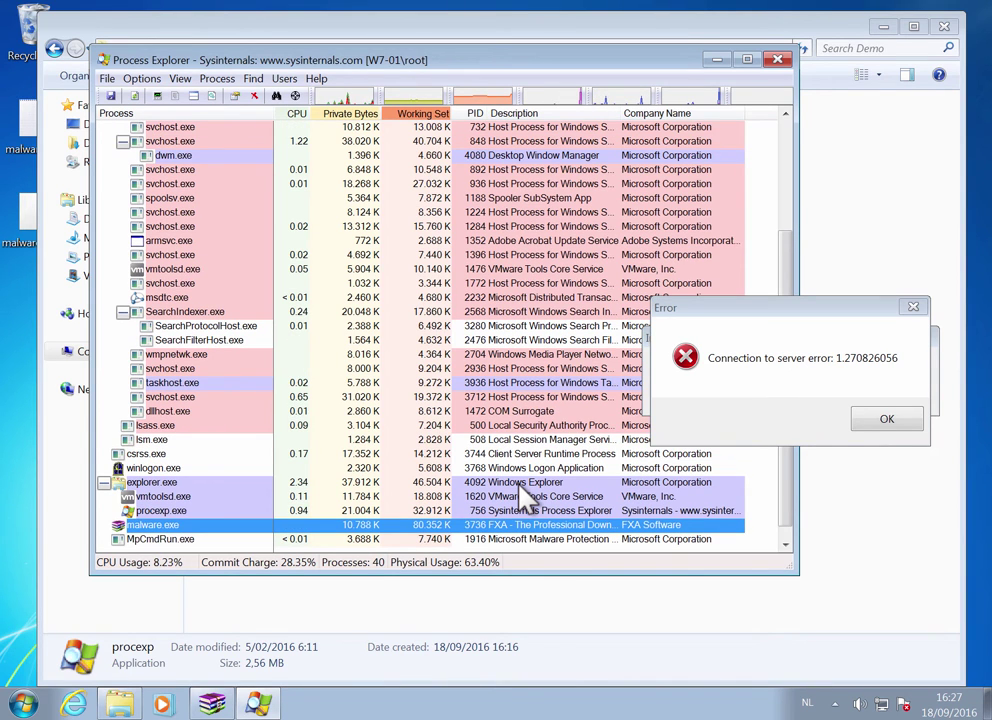
left_click(20, 228)
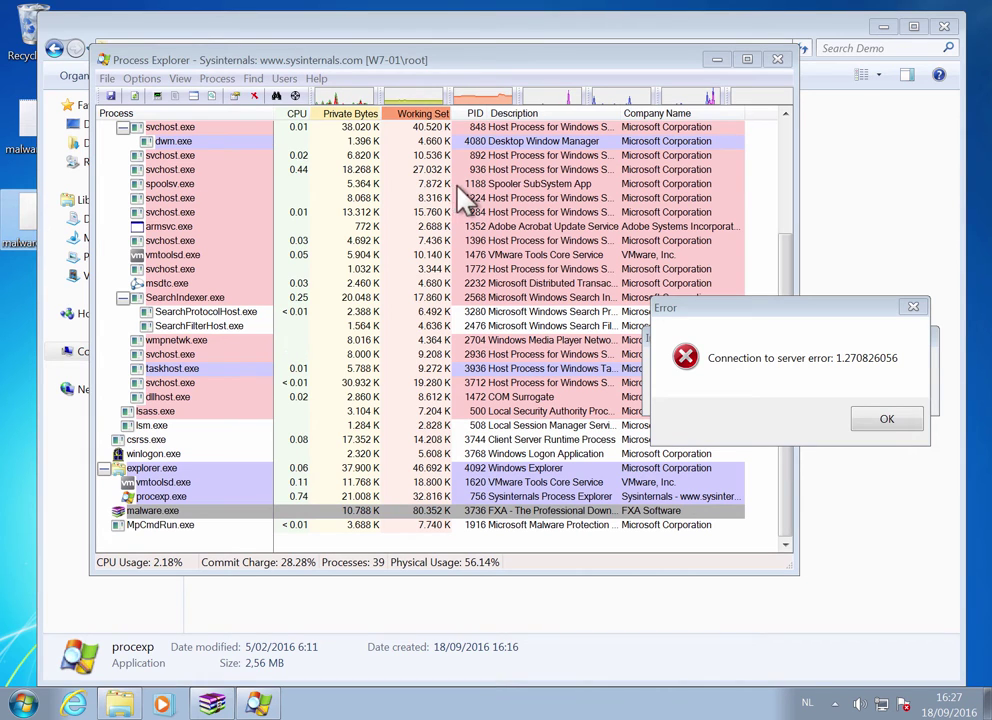
Close Process Explorer and the malware error, then launch Process Monitor elevated from the Demo folder
left_click(777, 60)
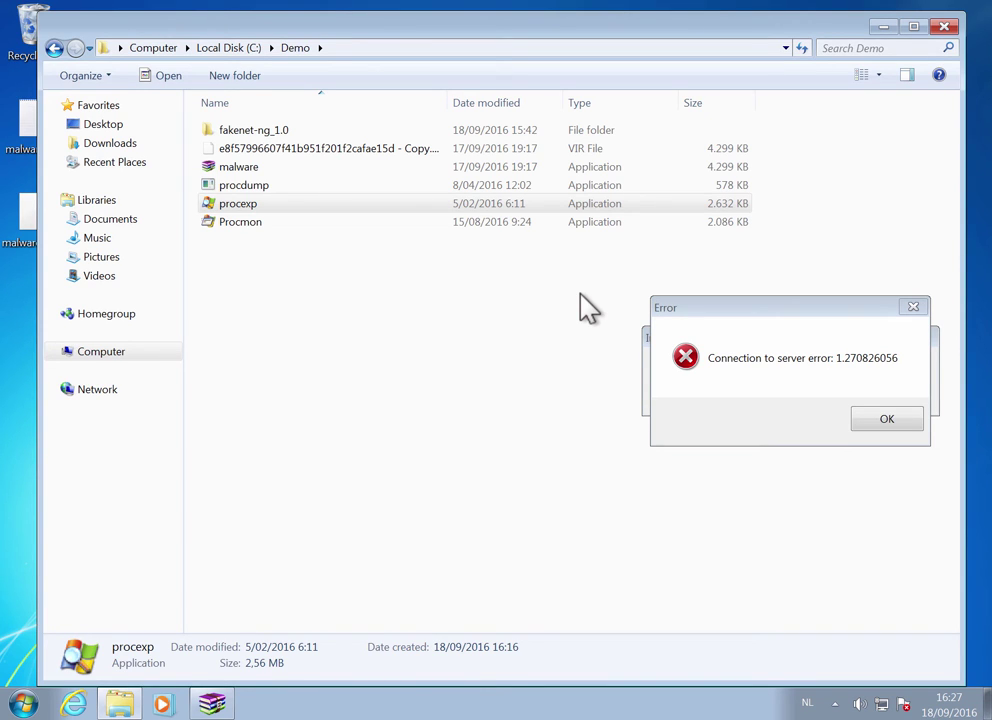
left_click(887, 420)
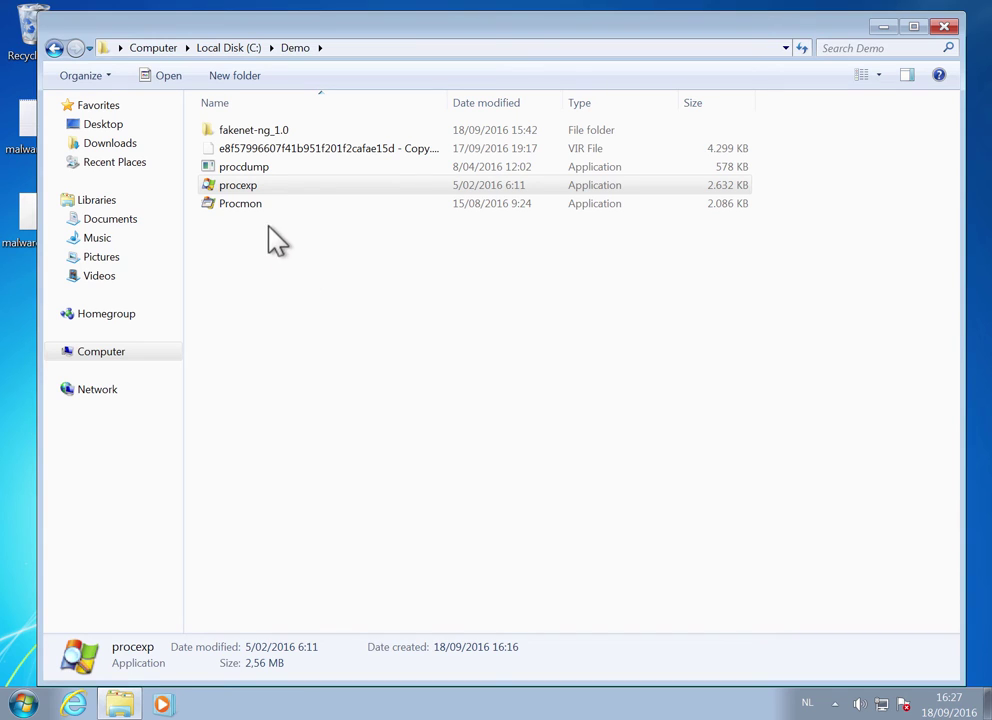
mouse_move(250, 220)
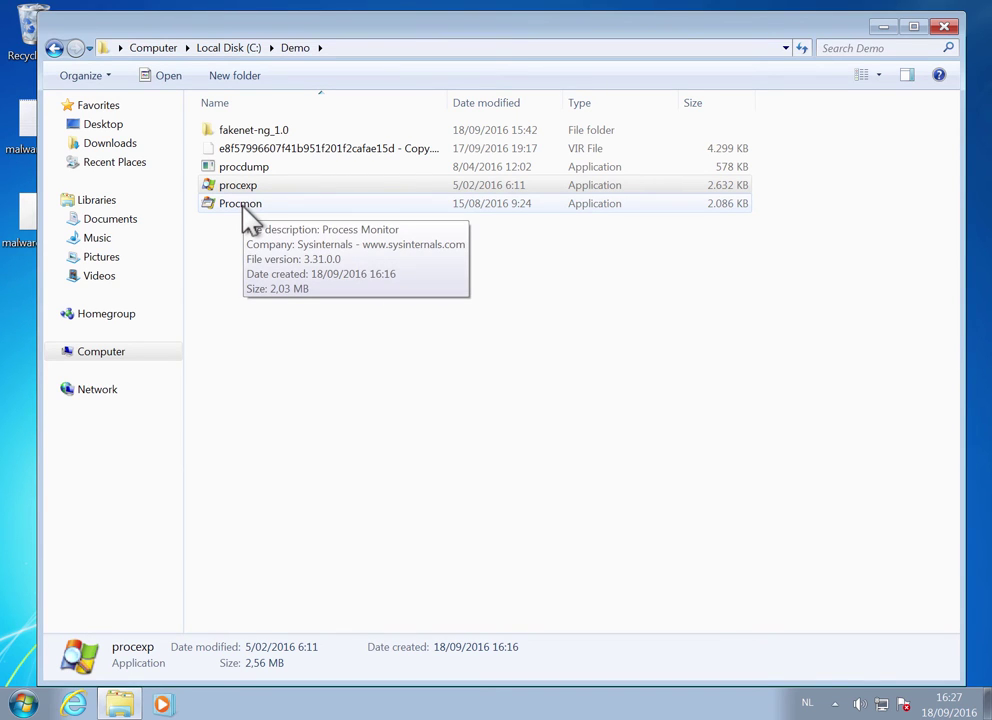
double_click(250, 217)
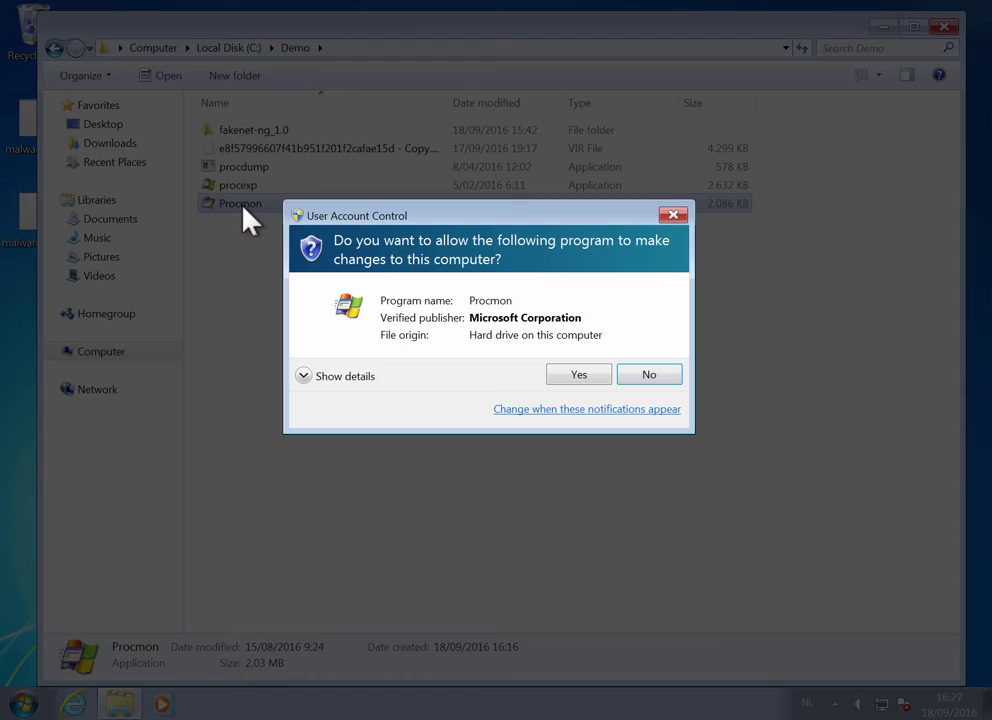
left_click(580, 376)
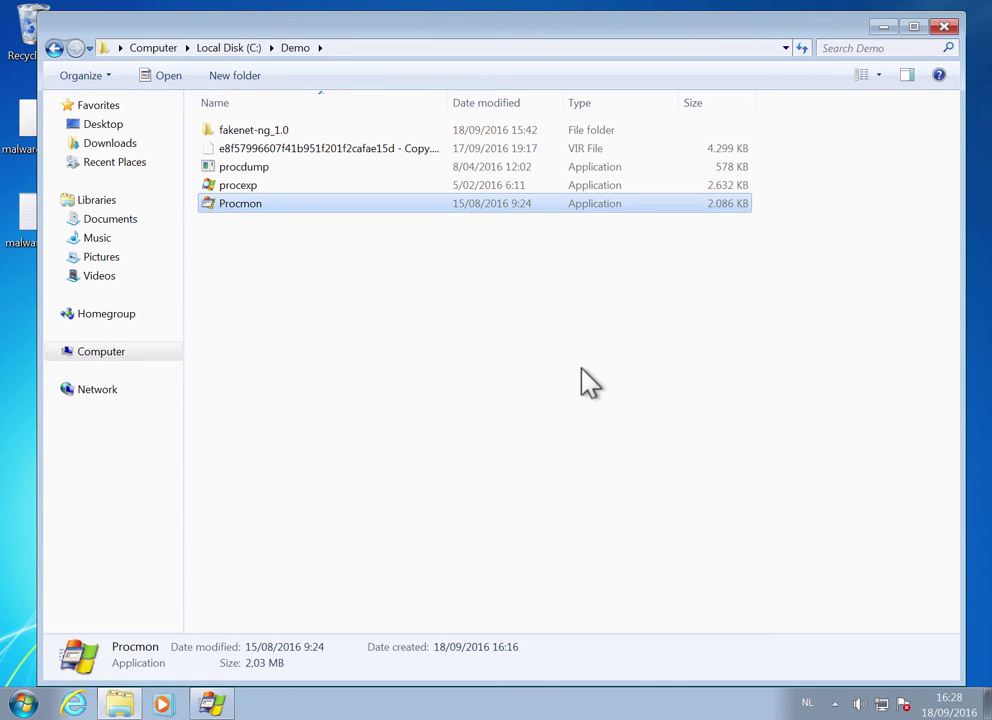
left_click(434, 410)
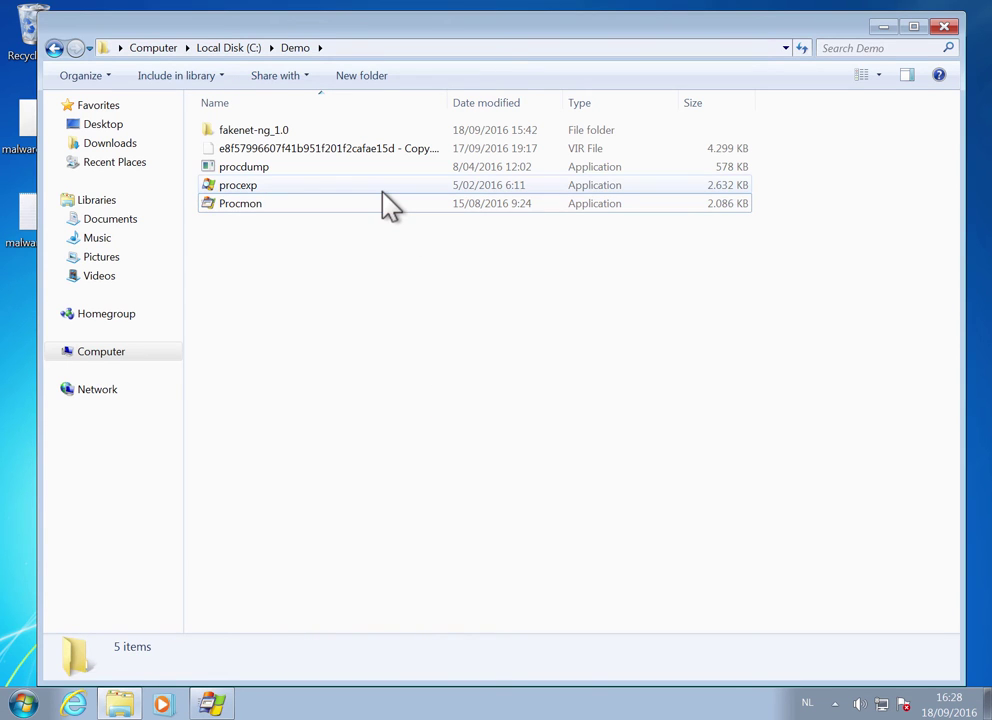
left_click(210, 703)
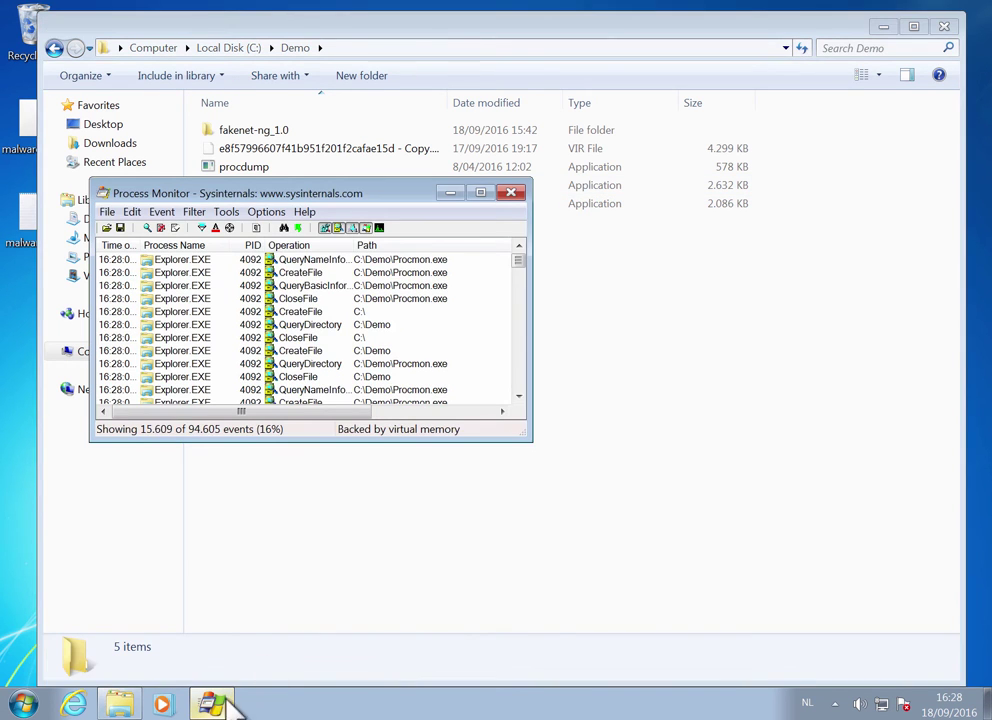
left_click(421, 545)
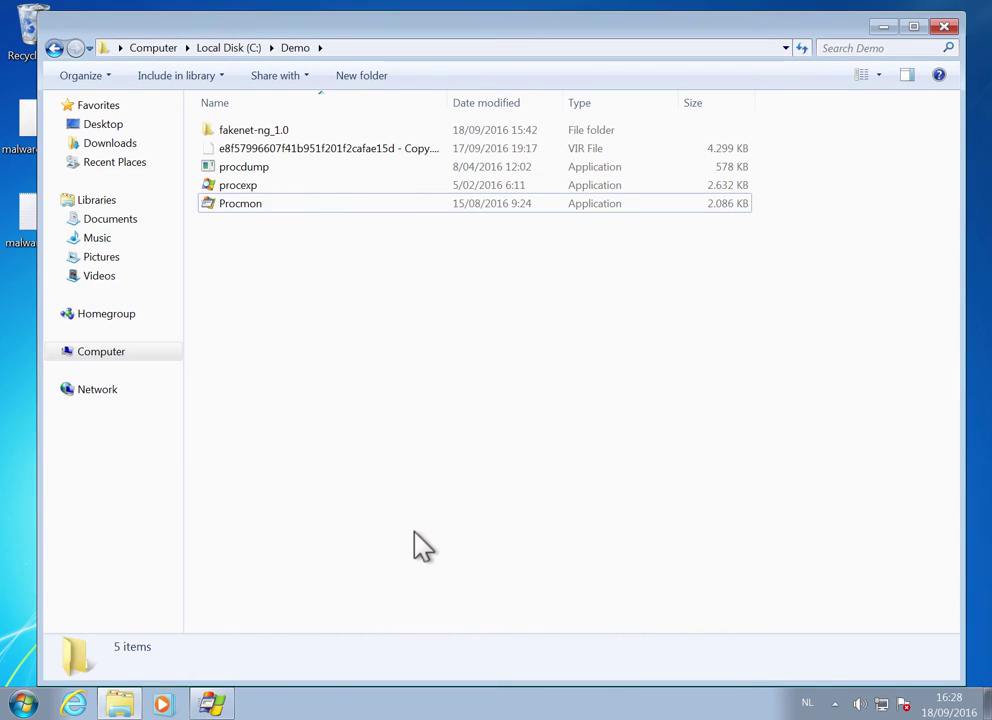
Paste a fresh copy of the .vir sample and rename it malware.exe, accepting the extension change
left_click(333, 152)
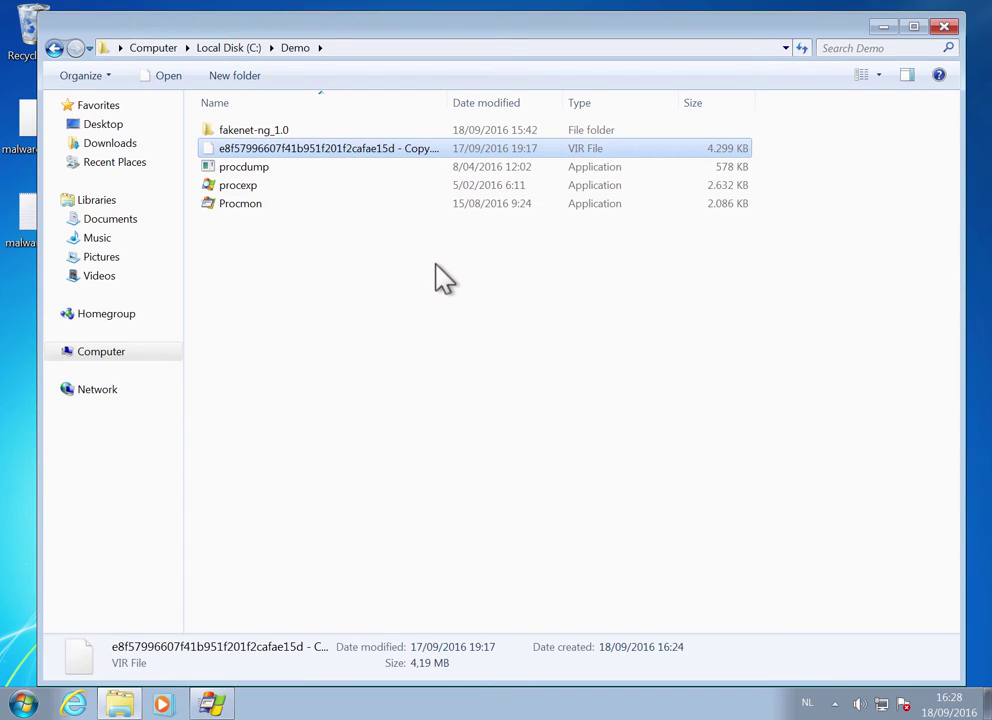
key("ctrl+v")
key("Down")
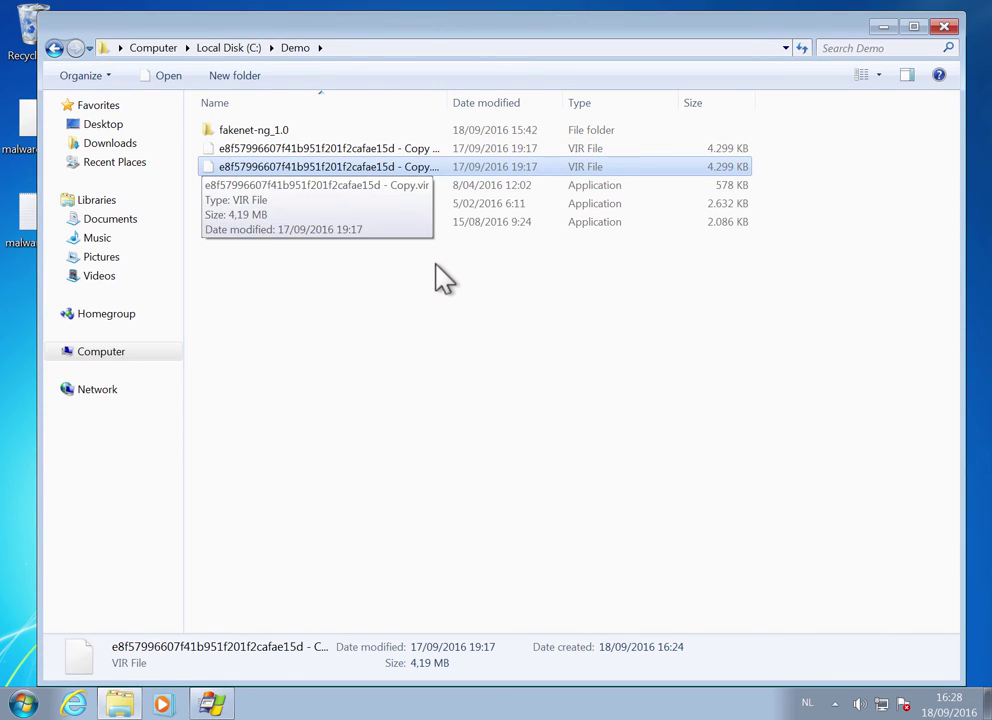
key("F2")
type("malware.")
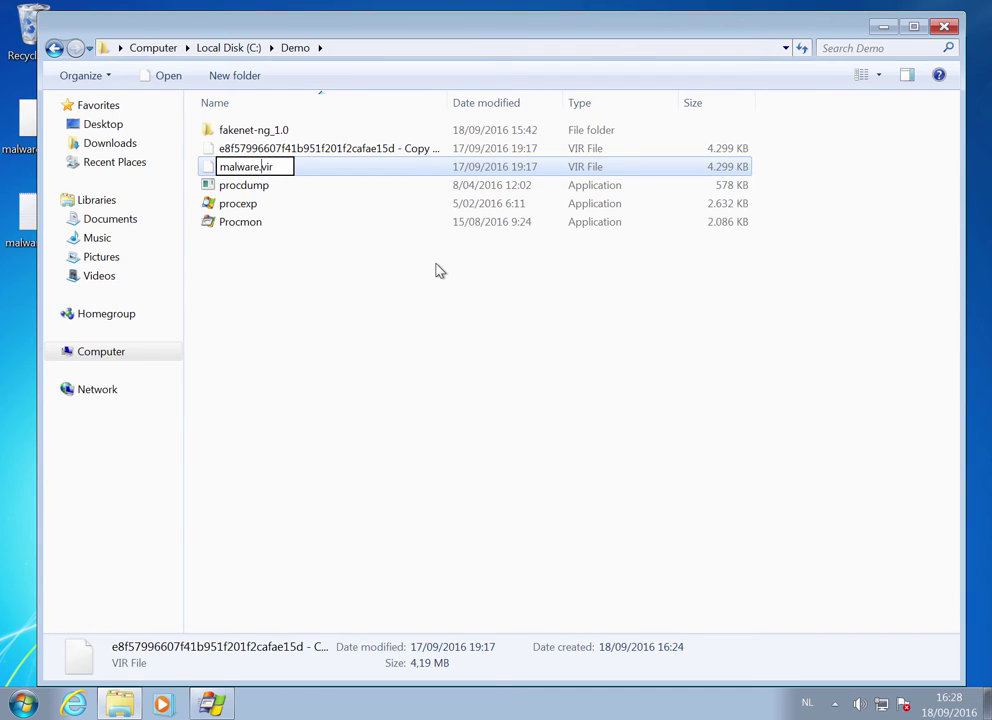
type("exe")
key("Return")
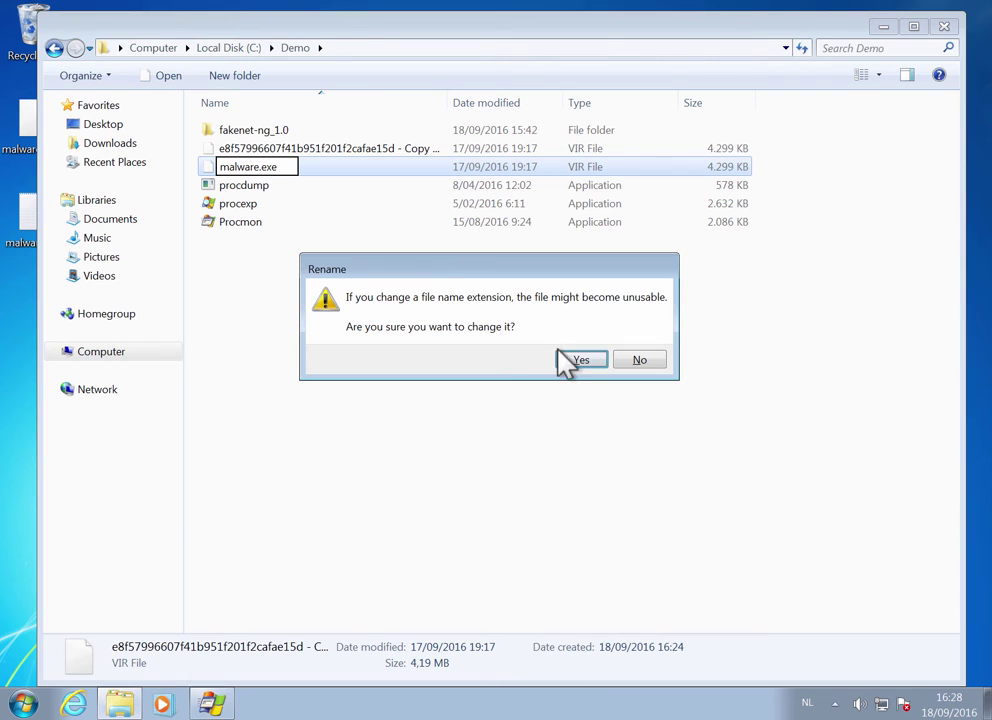
left_click(580, 360)
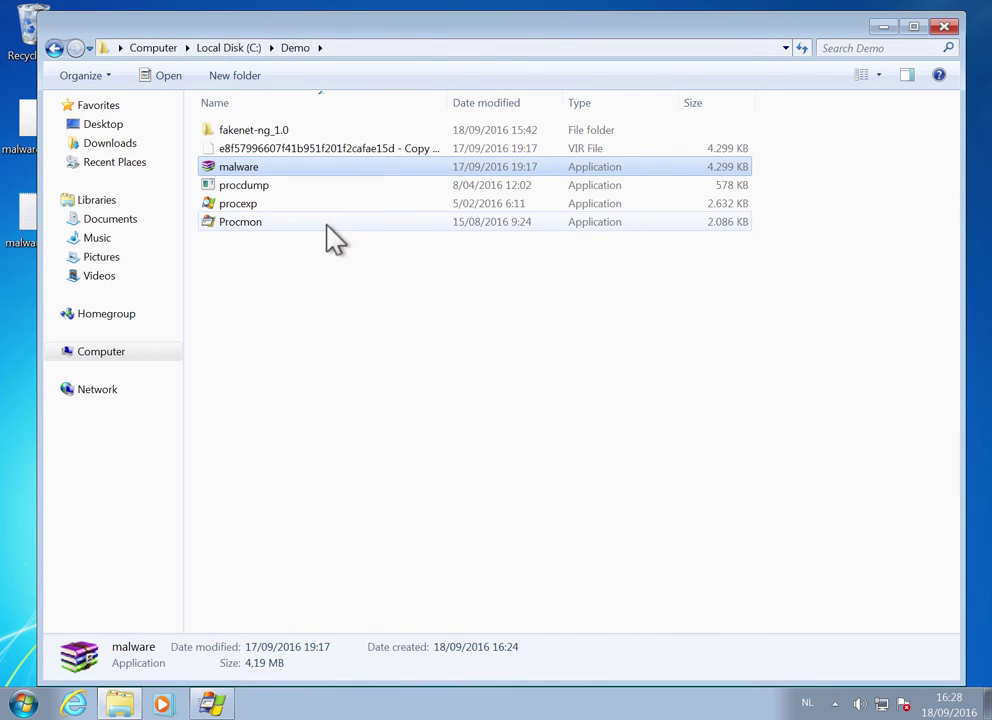
Run malware.exe as administrator a second time and dismiss its connection-to-server error
double_click(265, 172)
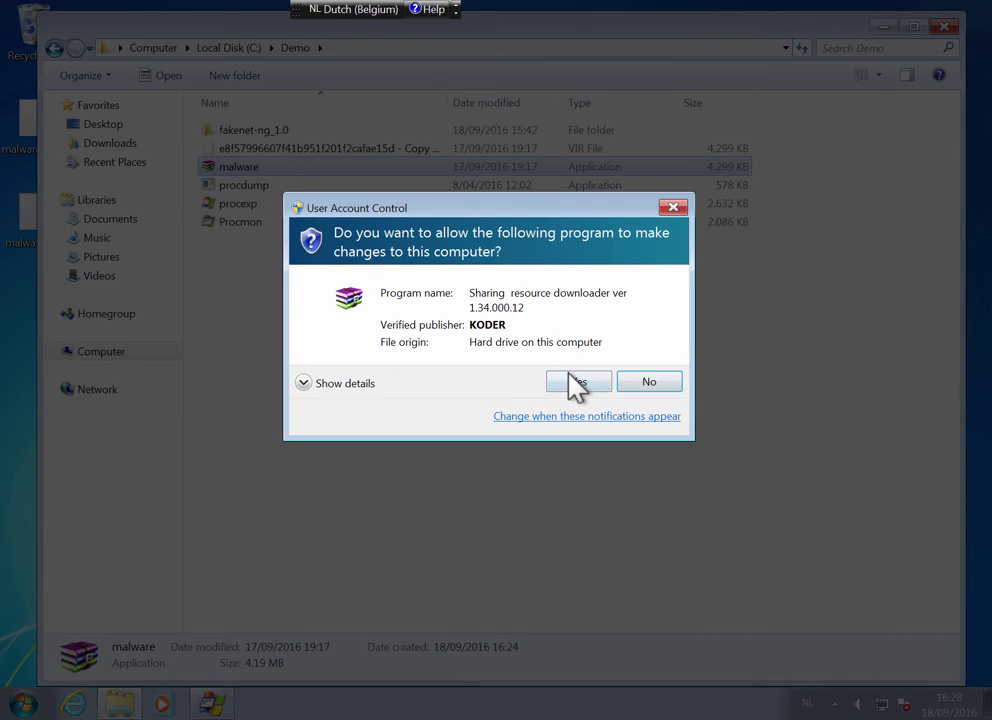
left_click(571, 383)
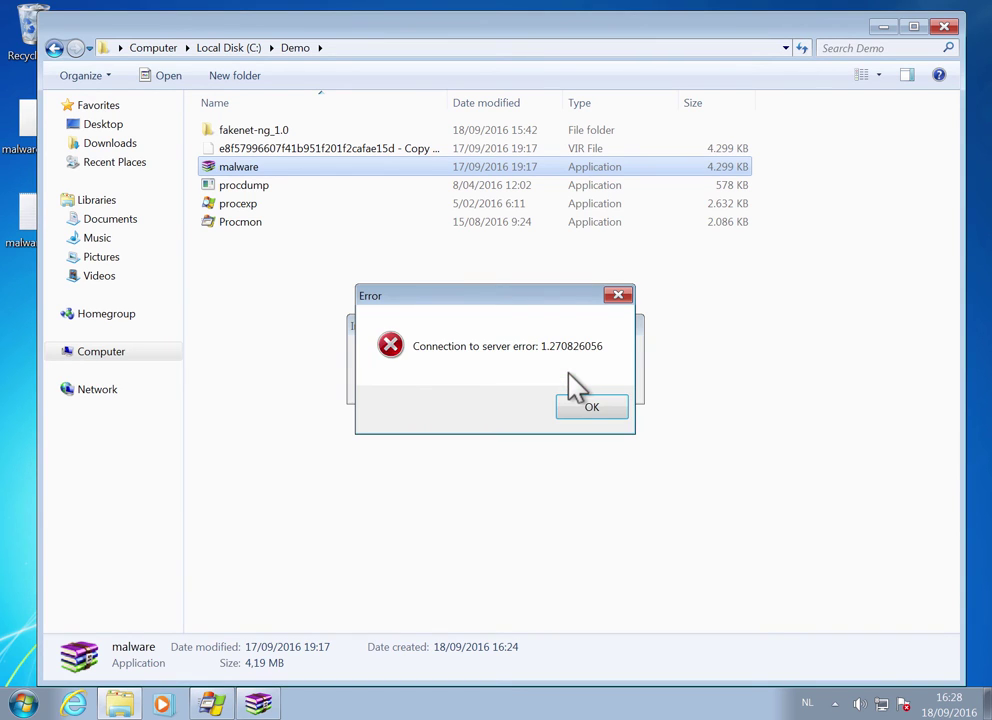
left_click(590, 405)
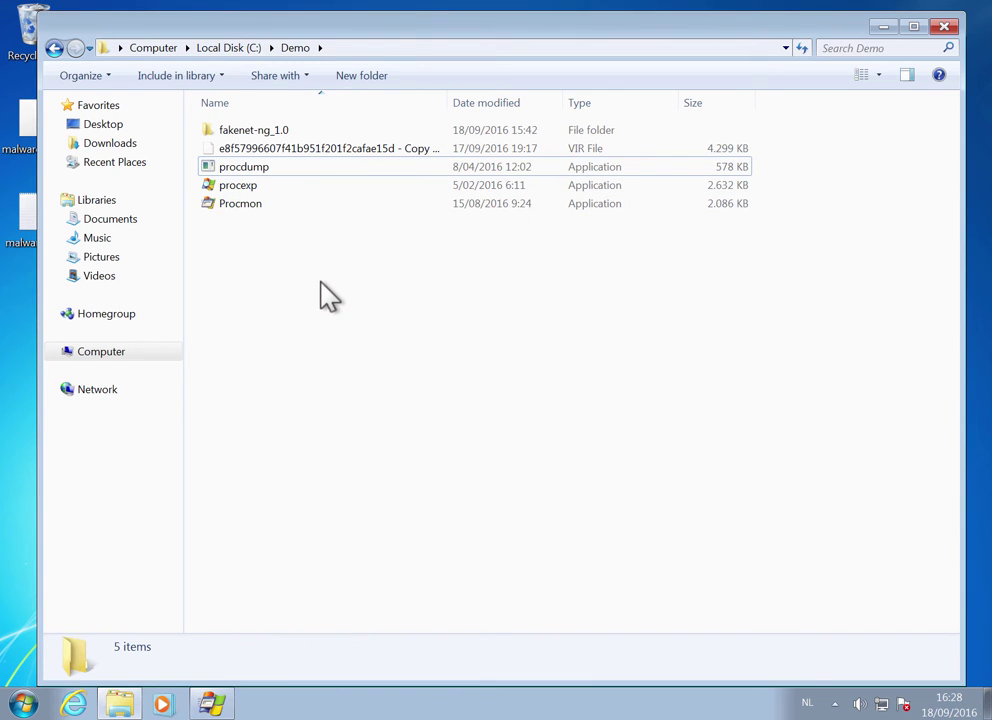
Maximize Process Monitor and open the Process Tree from the Tools menu
left_click(220, 705)
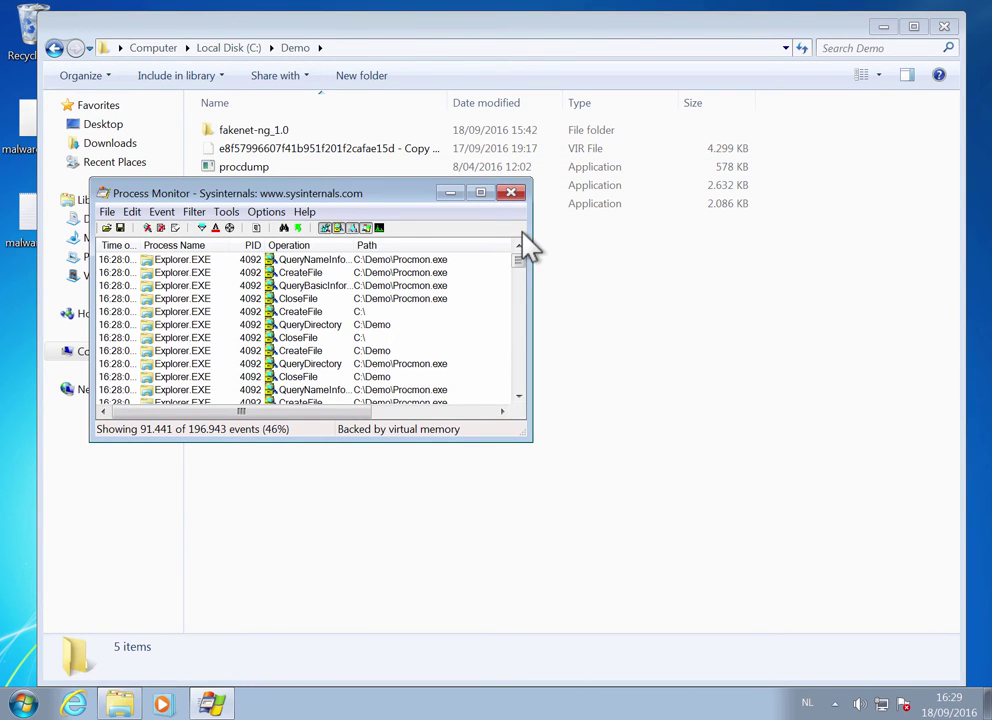
left_click(477, 196)
double_click(477, 196)
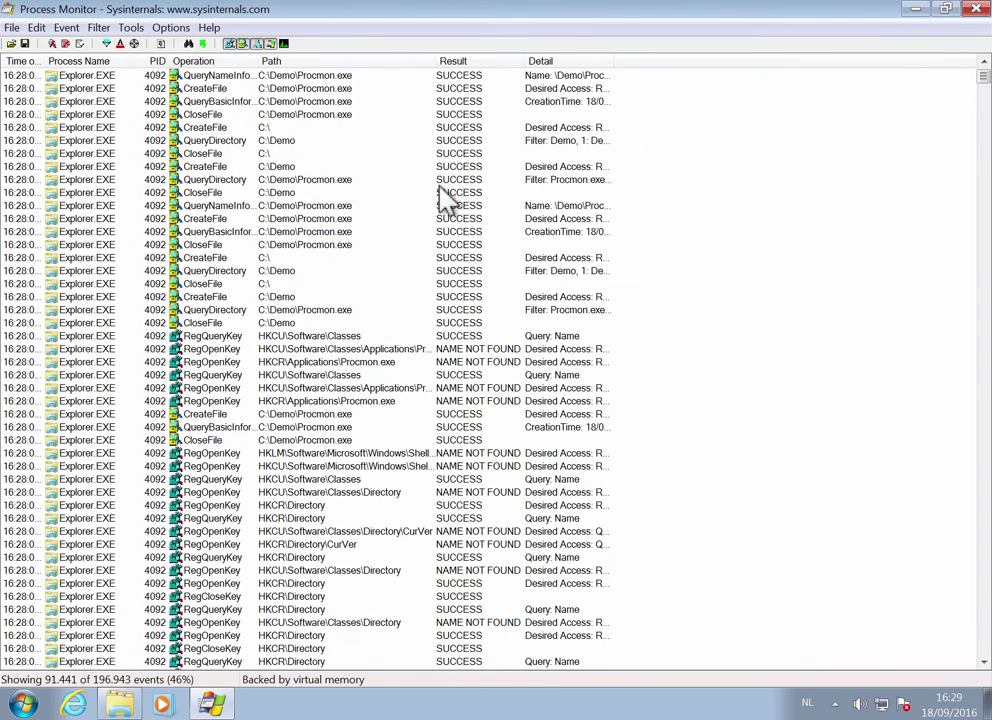
left_click(131, 28)
left_click(183, 68)
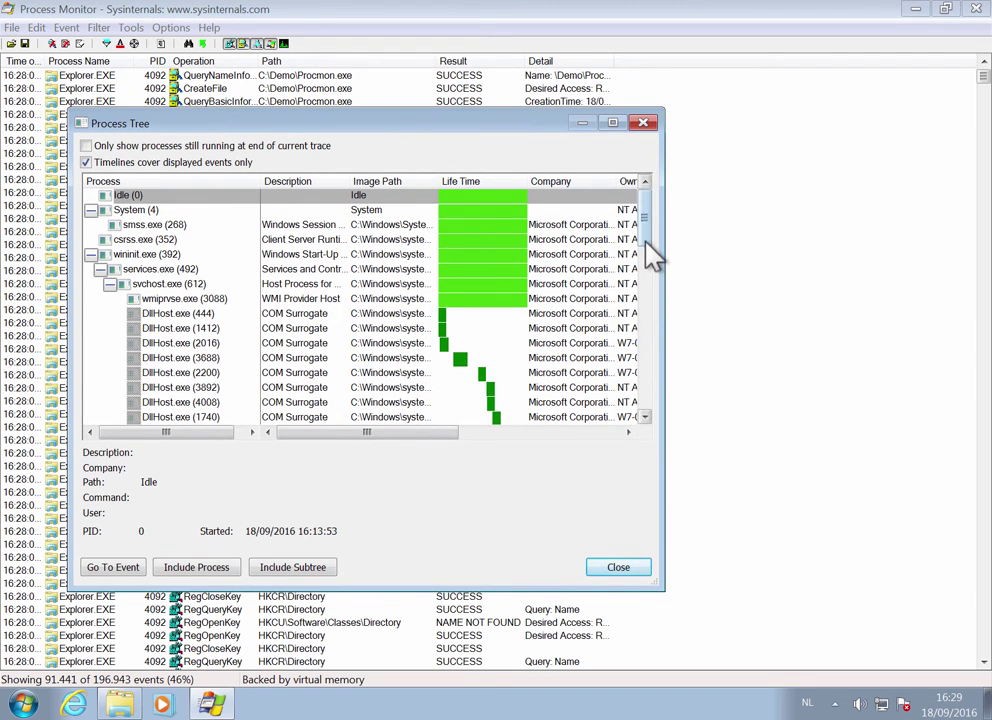
Inspect malware.exe (1708), its child malware.exe (1652) and cmd.exe for their command lines
left_click_drag(653, 217, 662, 389)
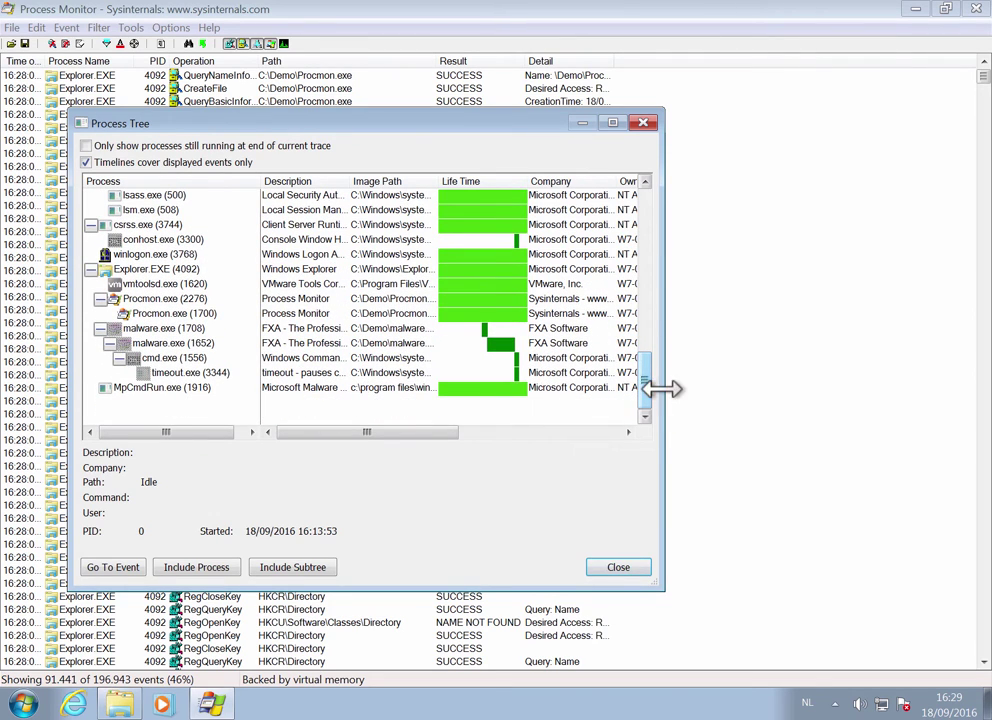
left_click(195, 331)
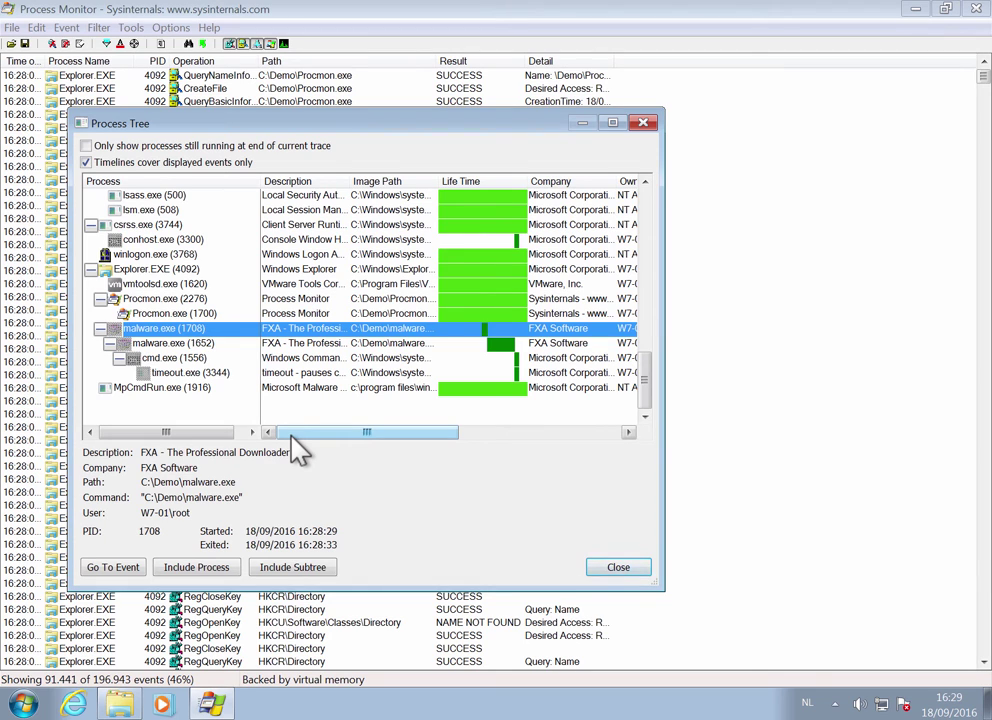
key("Down")
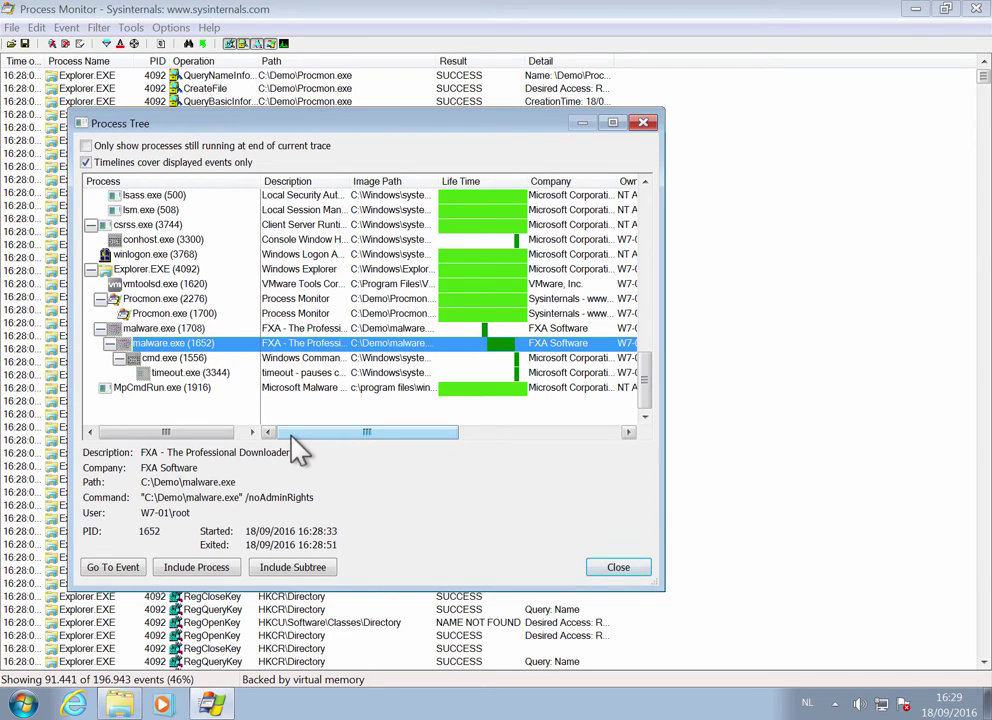
key("Down")
key("Down")
key("Up")
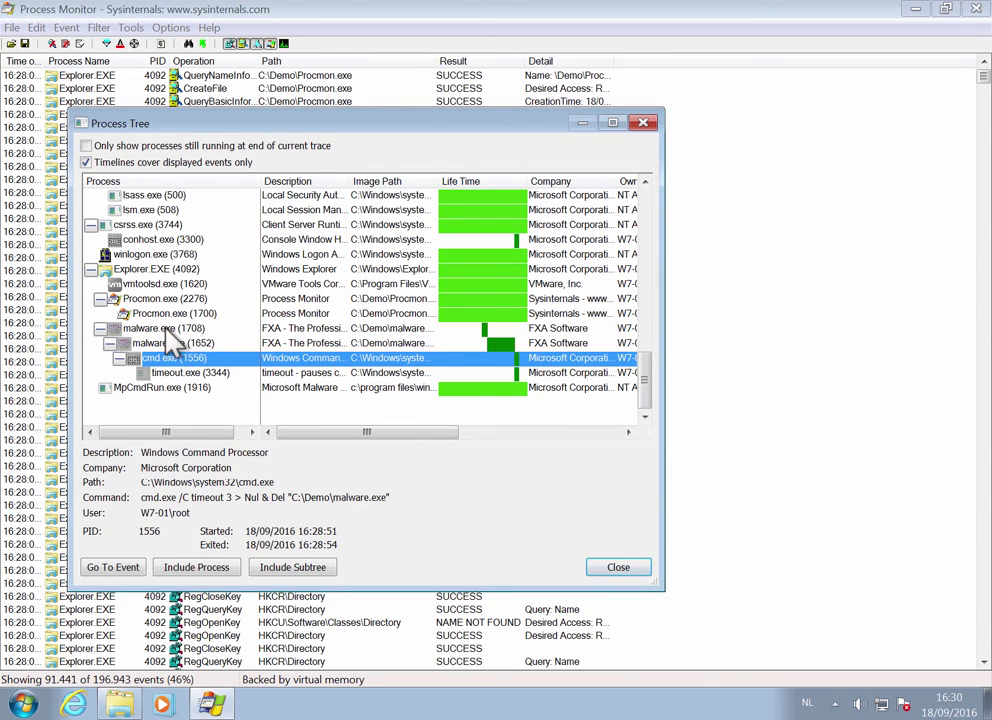
left_click(168, 331)
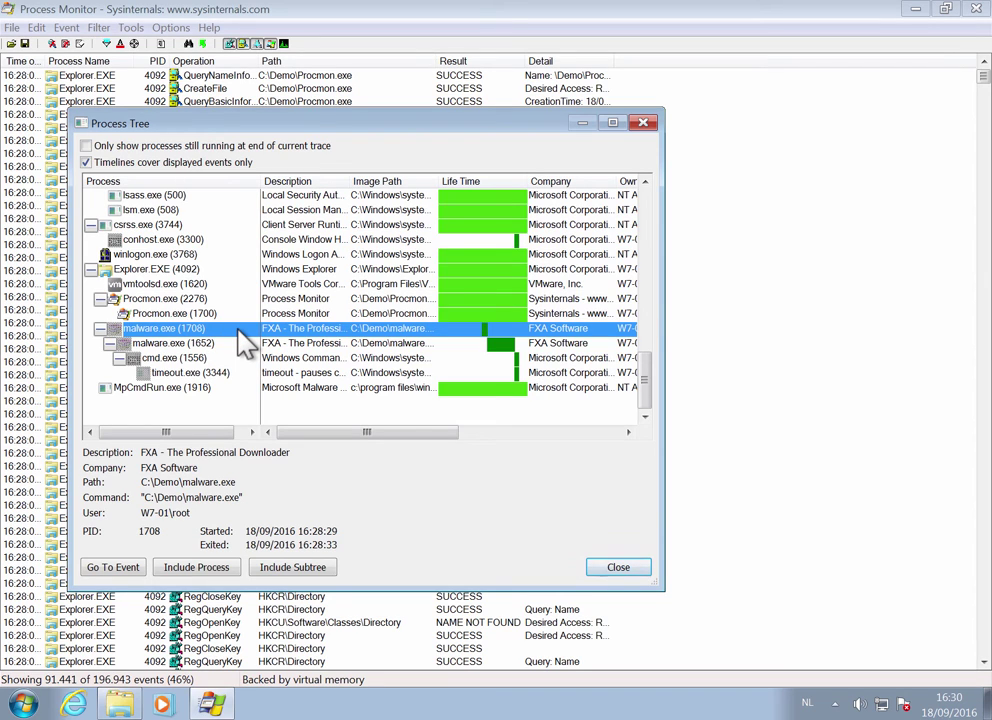
left_click(176, 347)
Include malware.exe (1708) and its child processes in the filter, leaving 6,378 of 196,943 events
right_click(177, 334)
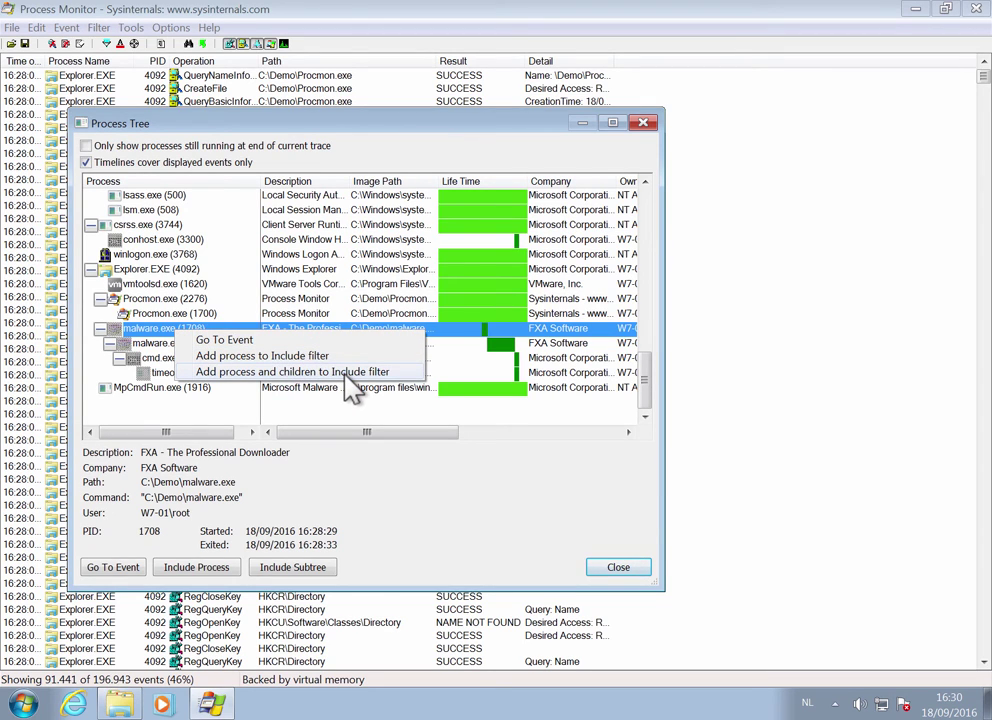
left_click(346, 378)
left_click(618, 568)
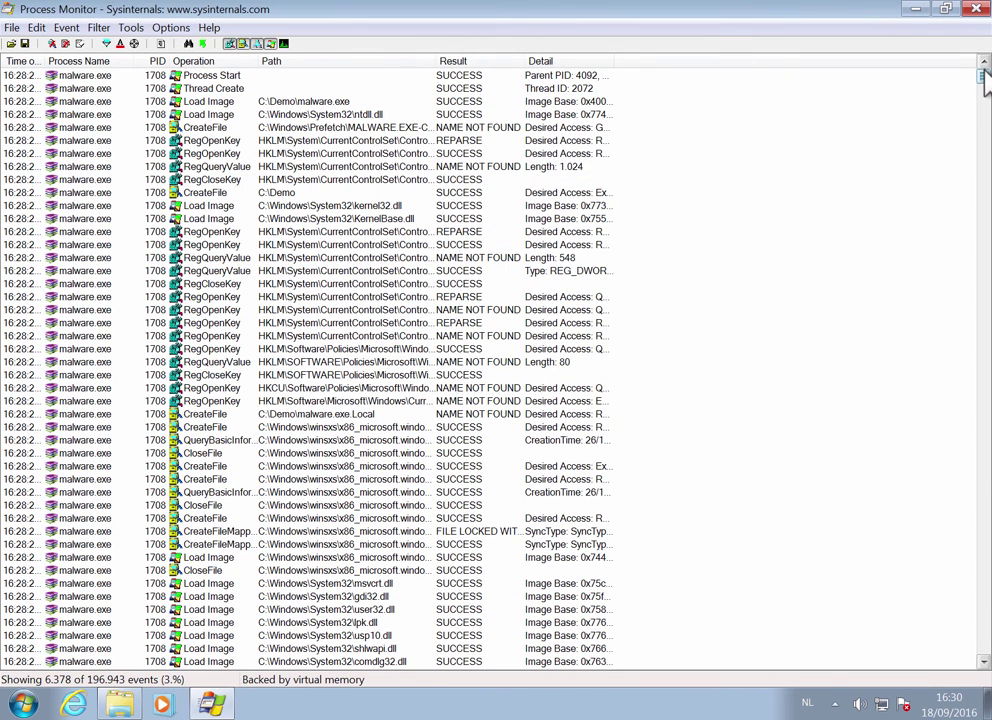
mouse_move(984, 77)
left_mouse_down()
mouse_move(968, 578)
mouse_move(976, 565)
mouse_move(978, 660)
mouse_move(972, 394)
mouse_move(984, 68)
left_mouse_up()
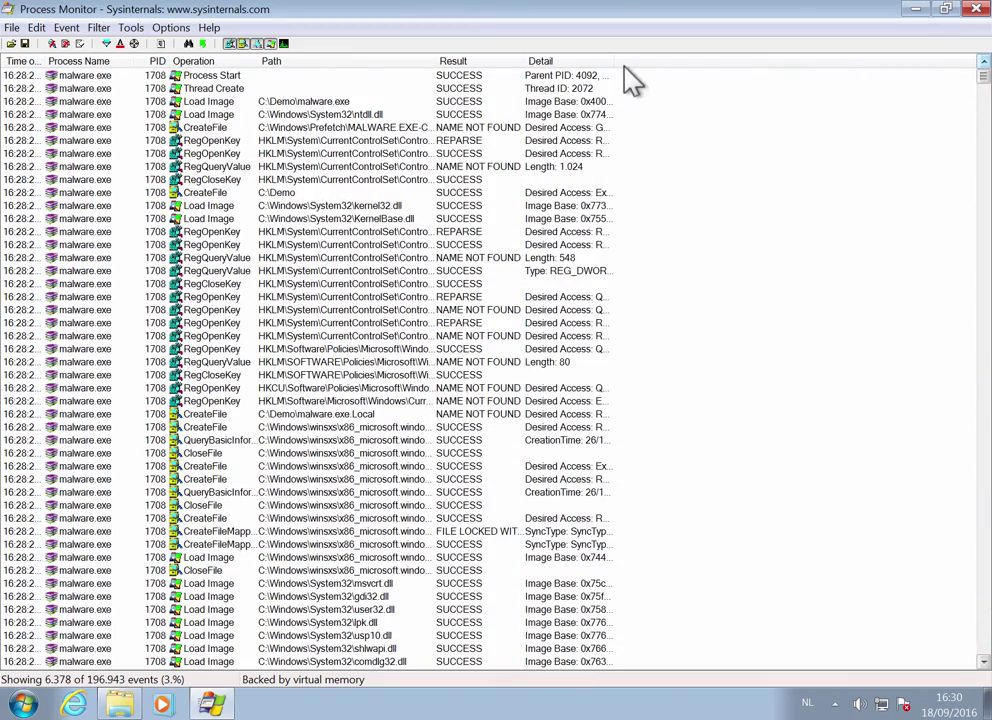
left_click(131, 28)
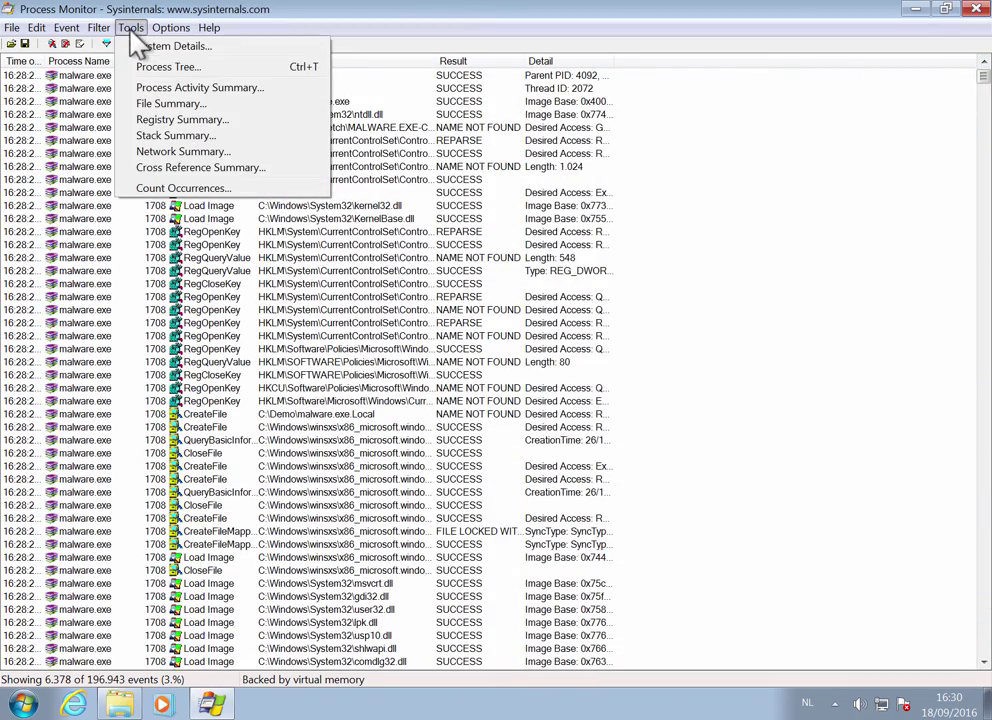
left_click(221, 104)
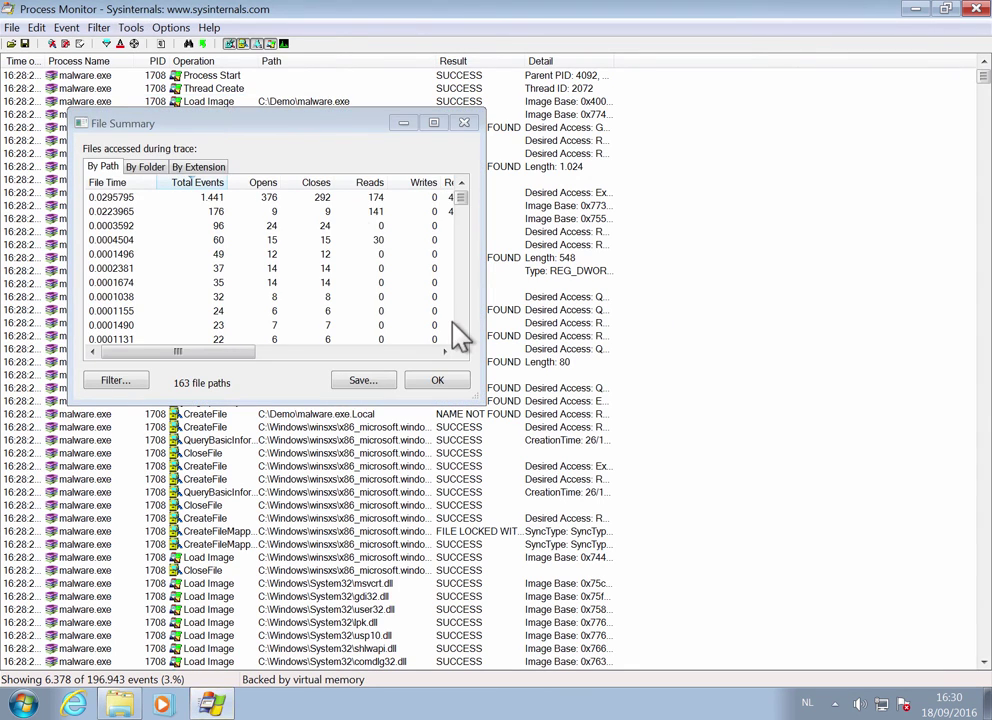
left_click_drag(477, 399, 740, 568)
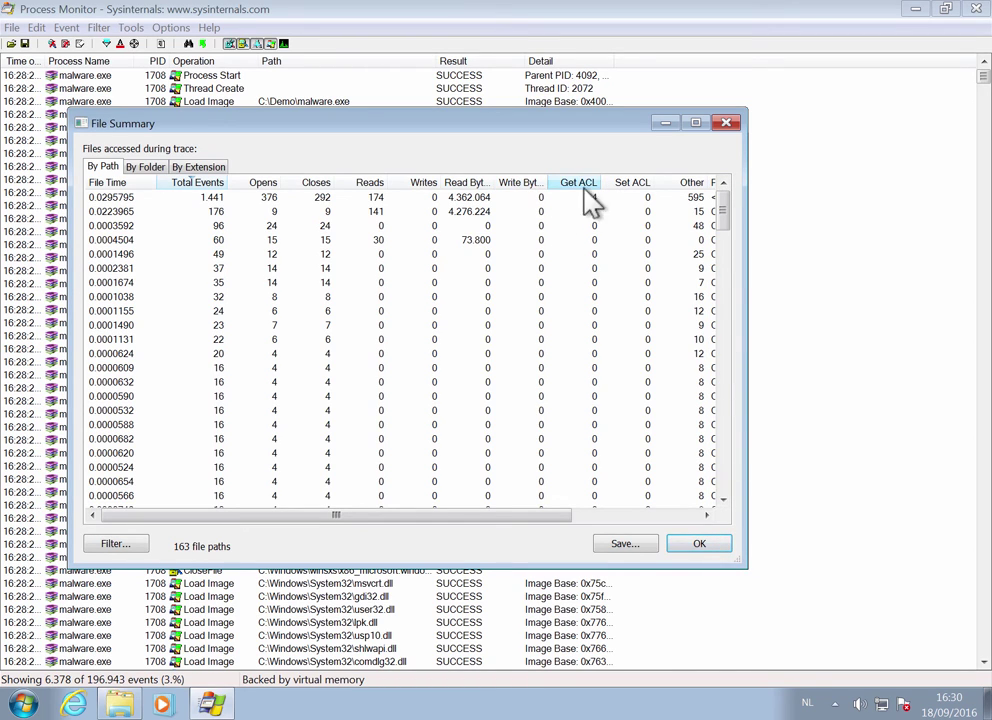
left_click_drag(548, 186, 590, 186)
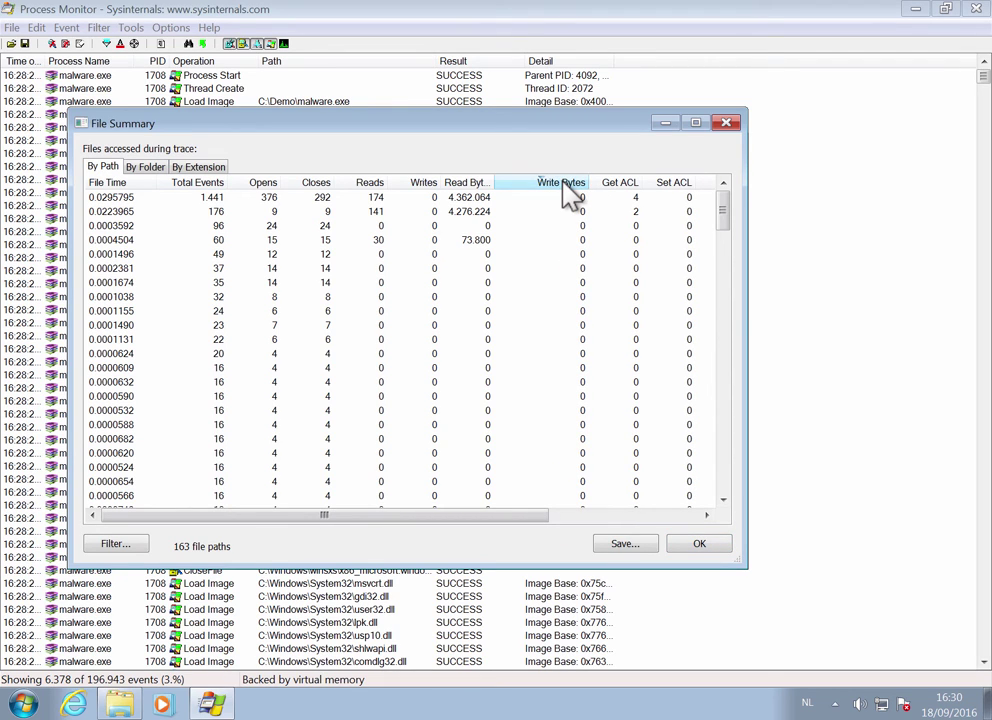
left_click_drag(490, 514, 703, 520)
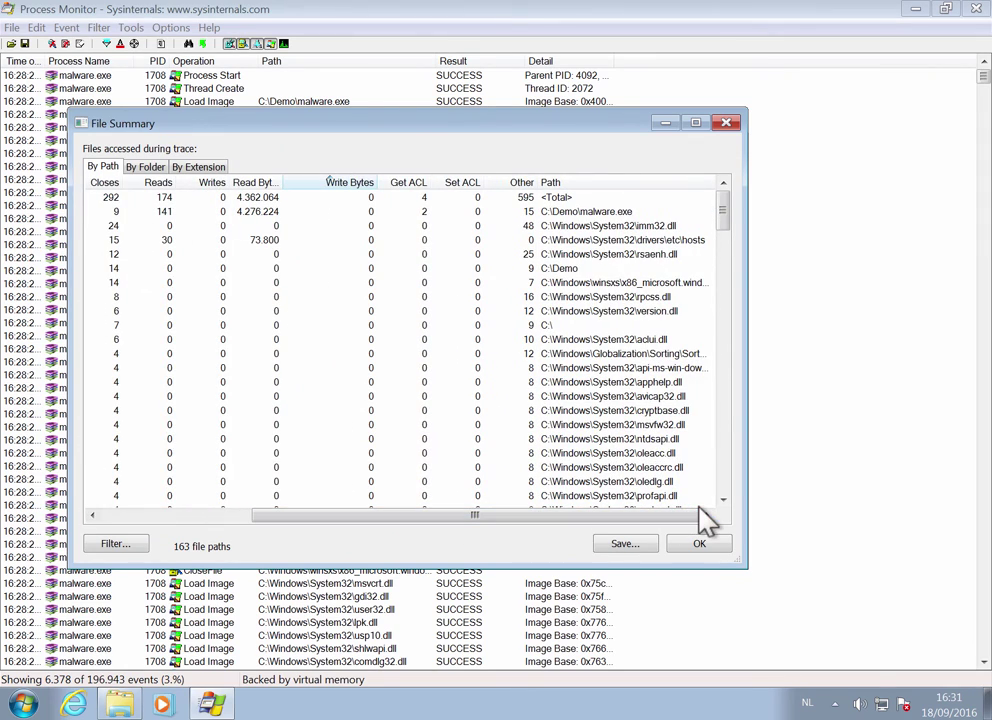
left_click(699, 544)
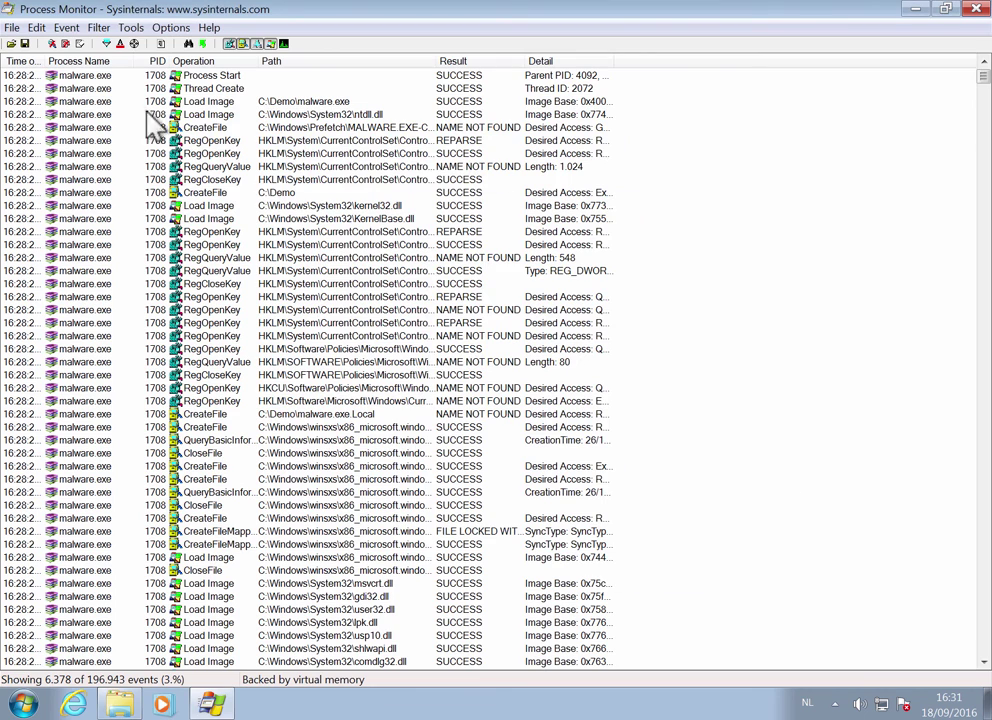
left_click(131, 28)
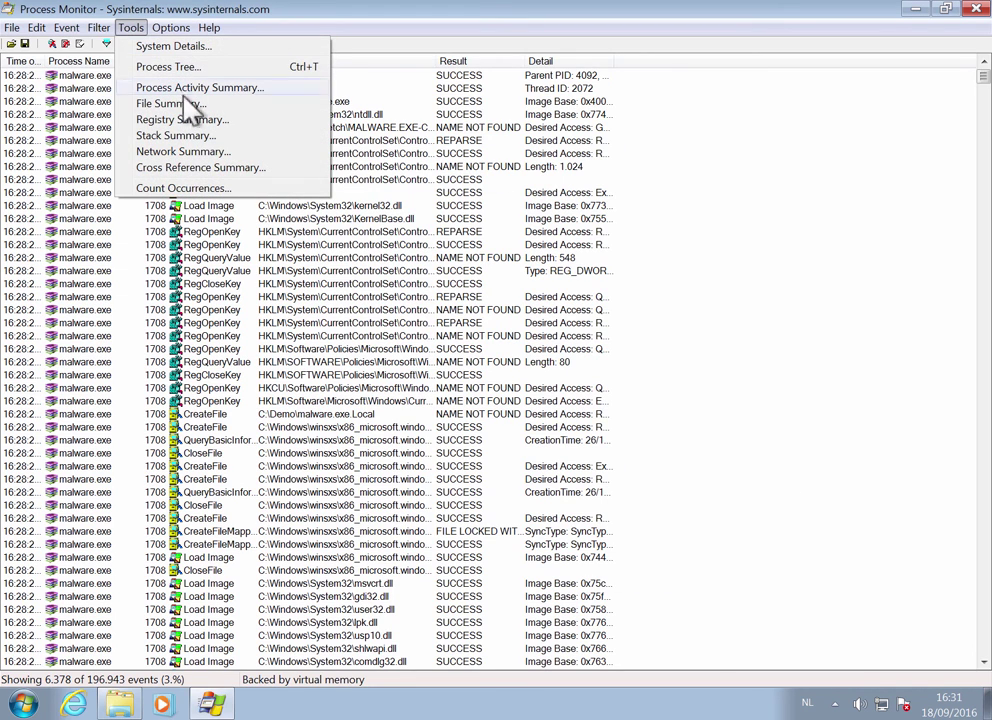
left_click(210, 153)
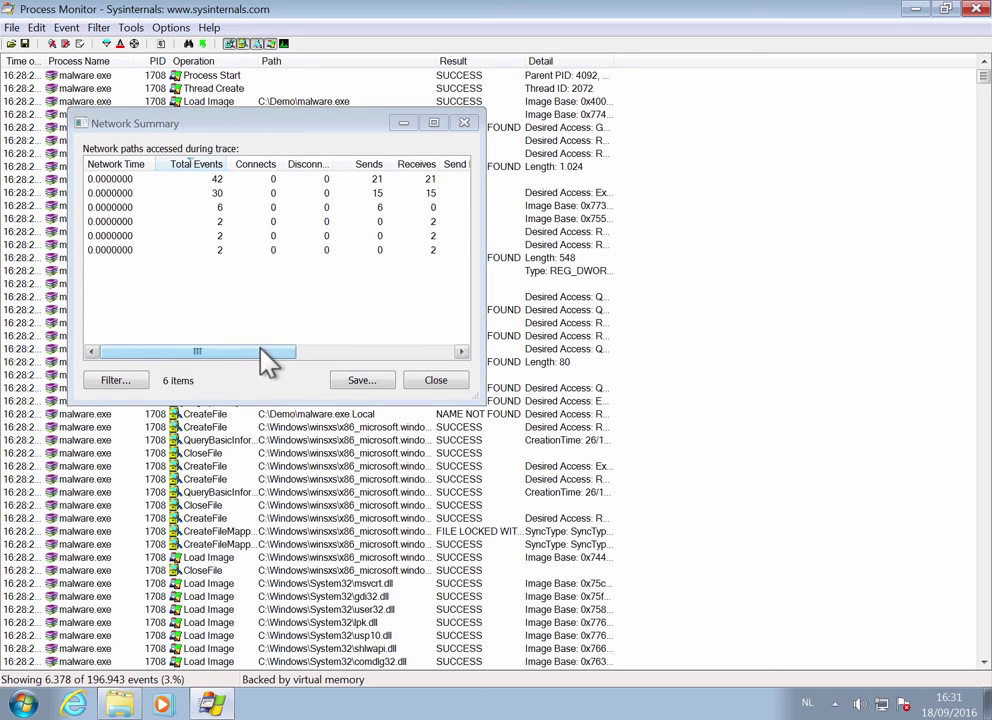
left_click_drag(261, 350, 425, 370)
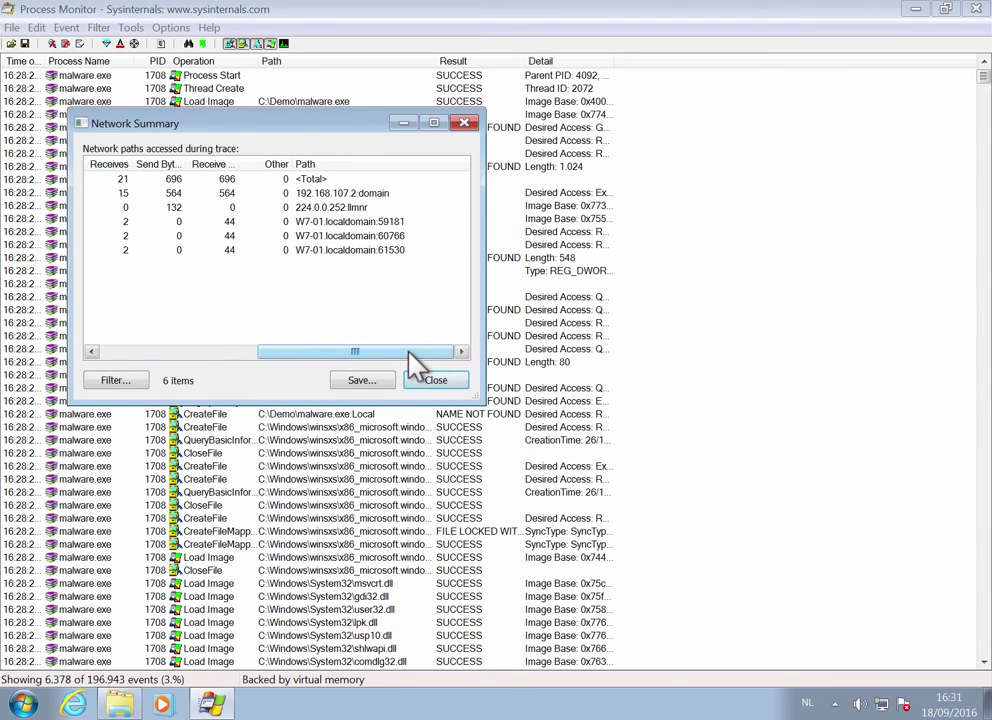
left_click_drag(414, 351, 206, 356)
Close the network summary and open an enlarged Registry Summary window
left_click(437, 385)
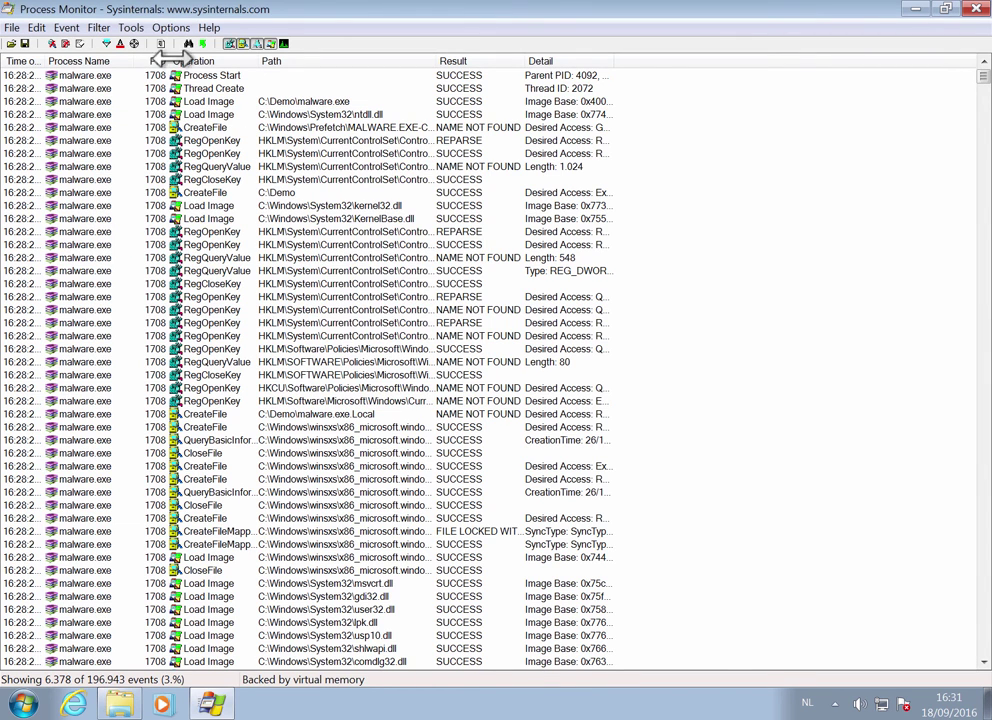
left_click(131, 29)
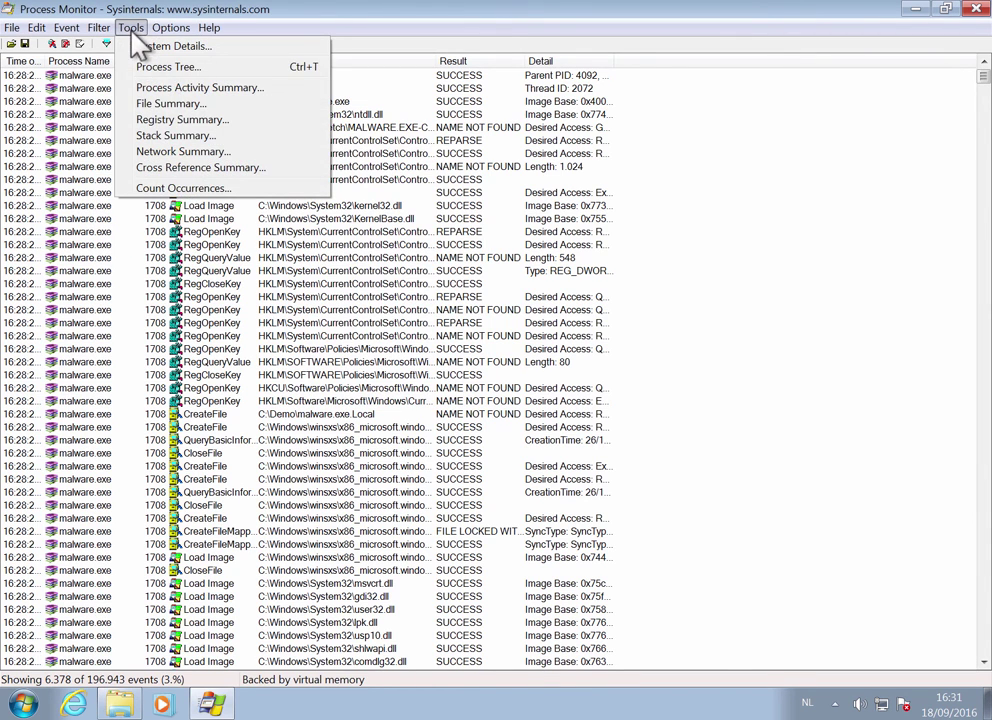
left_click(190, 121)
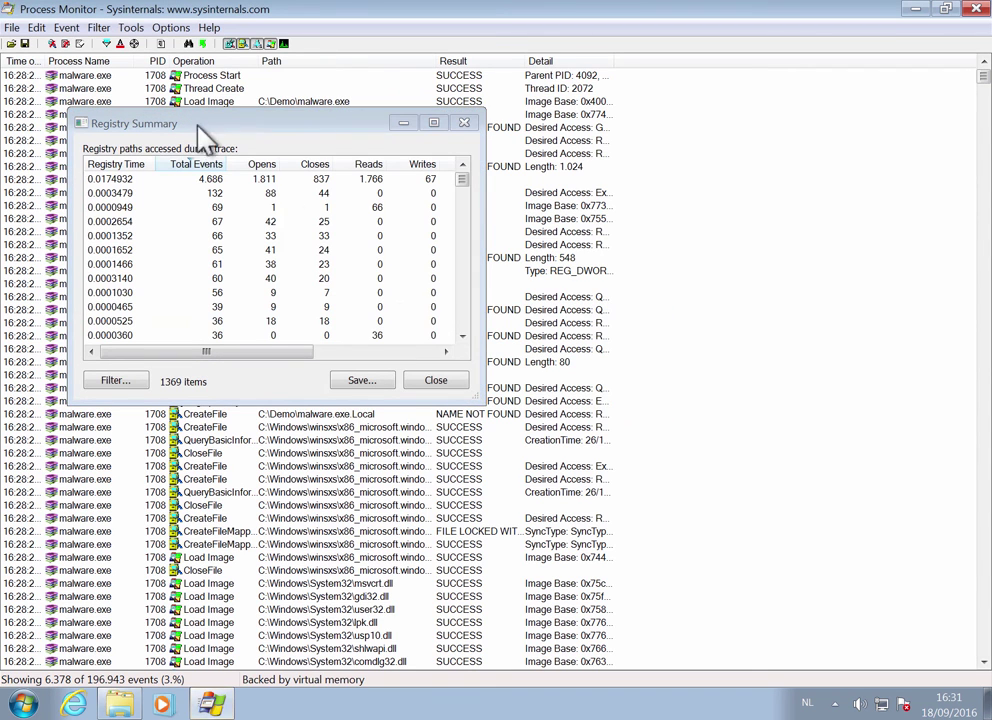
left_click_drag(478, 398, 800, 575)
Sort the 1369 registry paths by writes, maximize the window, and widen the Path column
left_click(423, 166)
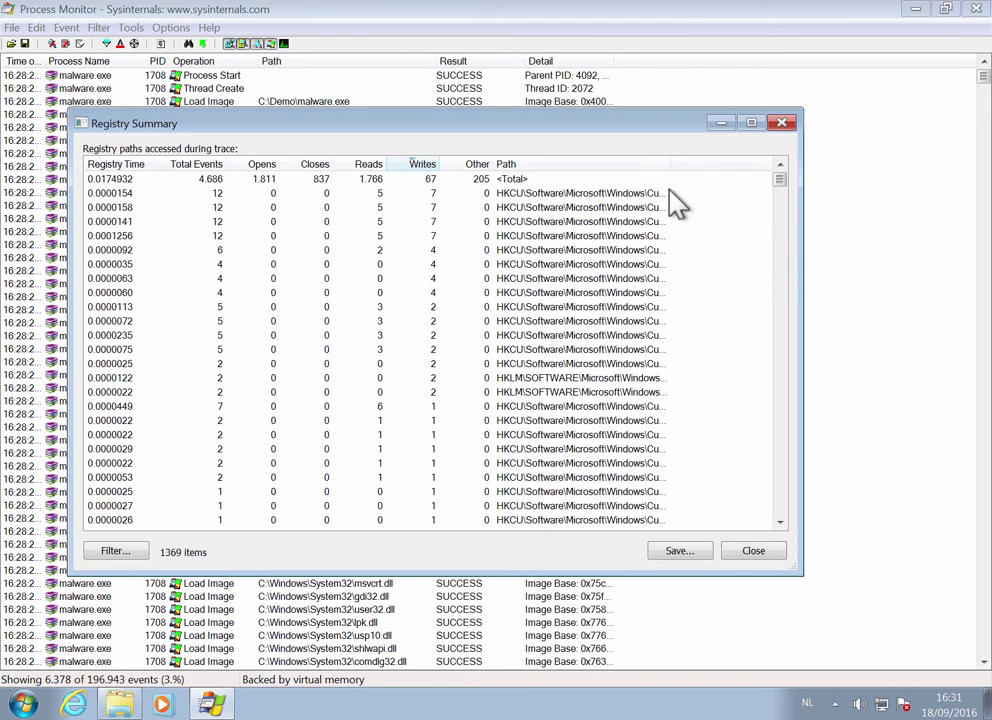
left_click_drag(670, 168, 779, 172)
left_click(752, 123)
left_click_drag(707, 57, 906, 60)
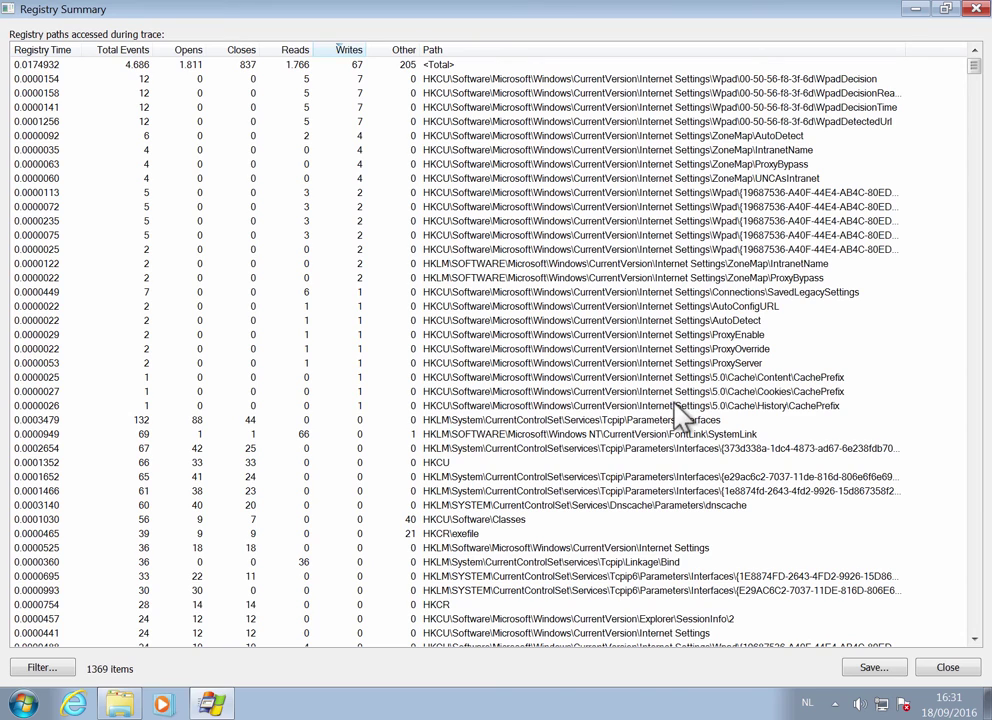
Filter to the 6 ZoneMap\AutoDetect events and widen Detail to show the REG_DWORD value 1
double_click(632, 137)
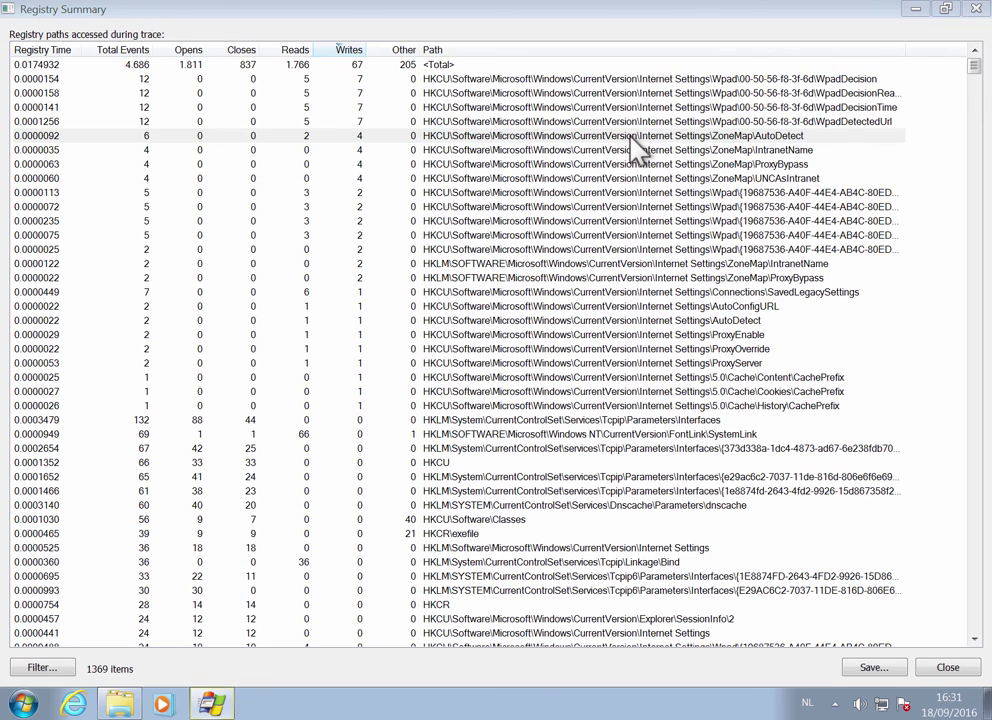
left_click(945, 667)
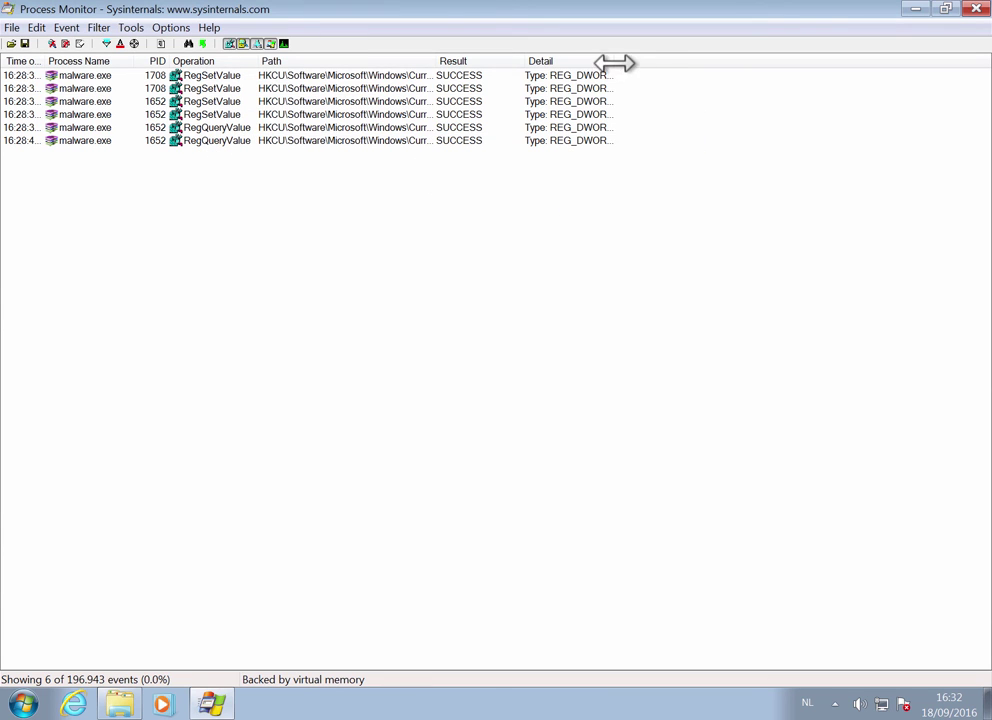
left_click_drag(613, 62, 785, 65)
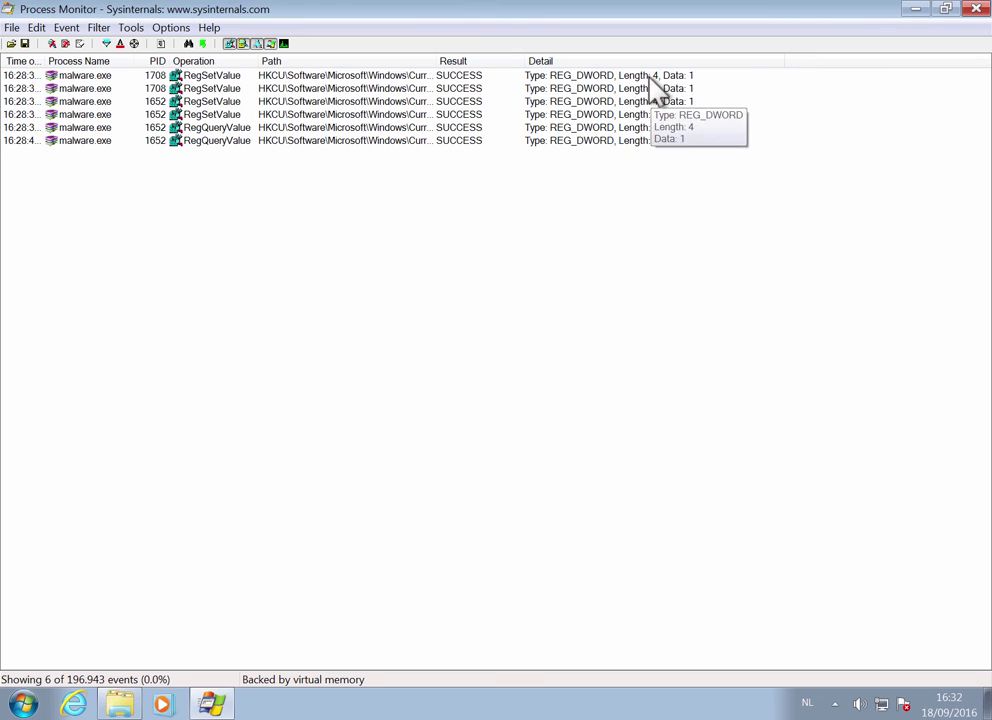